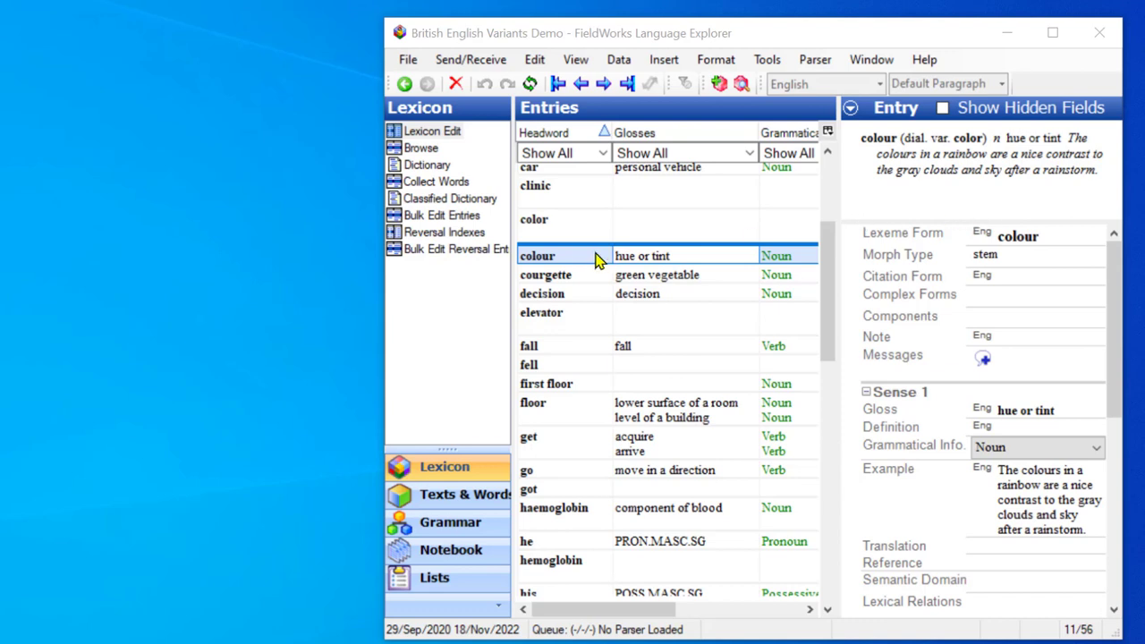
Select the "color" entry and open its dictionary view configuration at the Headword field under Minor Entry (Variants)
click(550, 226)
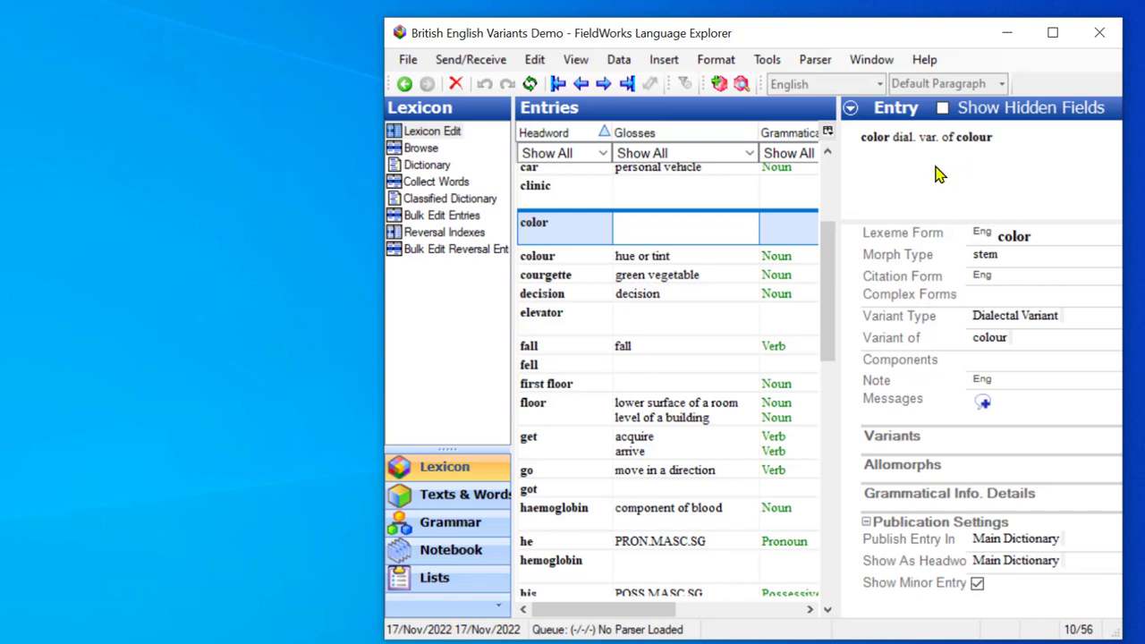
right_click(872, 146)
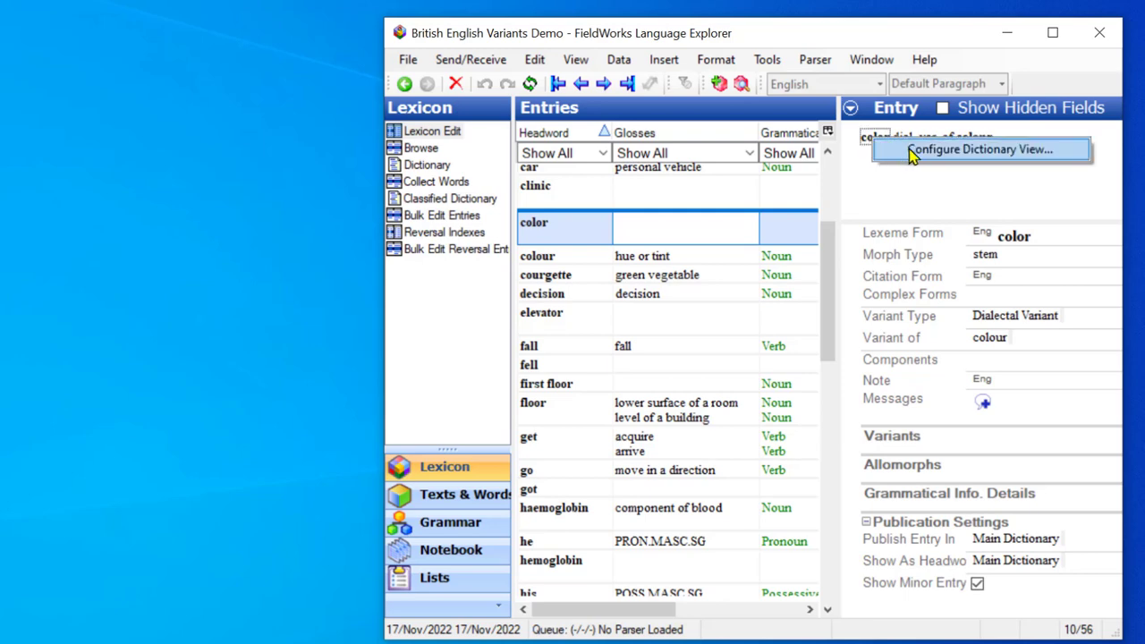
click(910, 153)
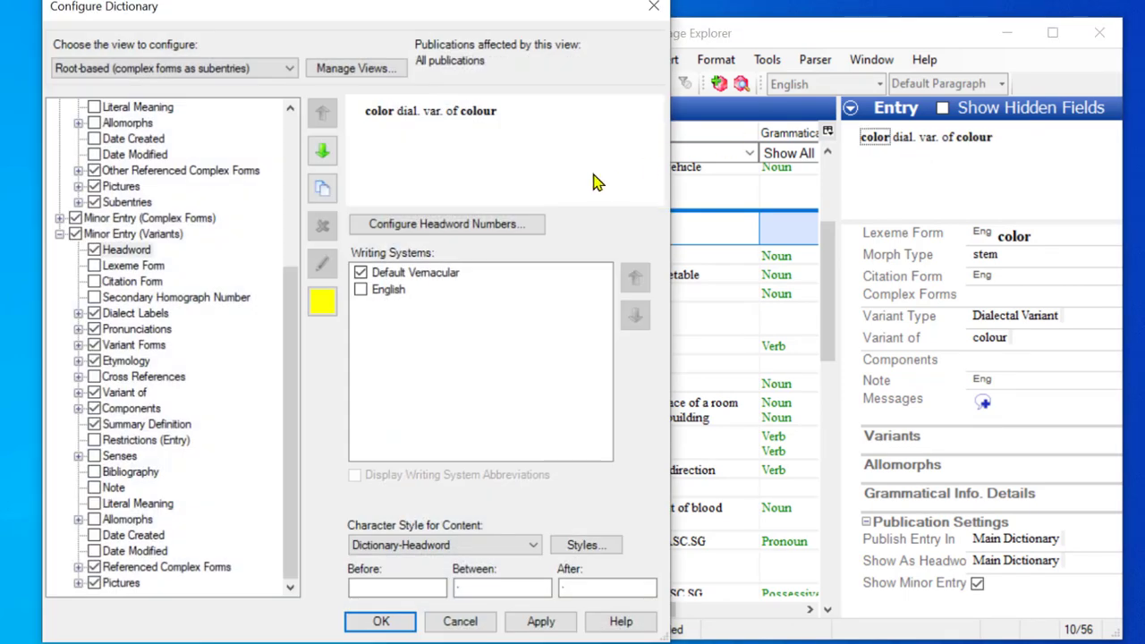
click(187, 251)
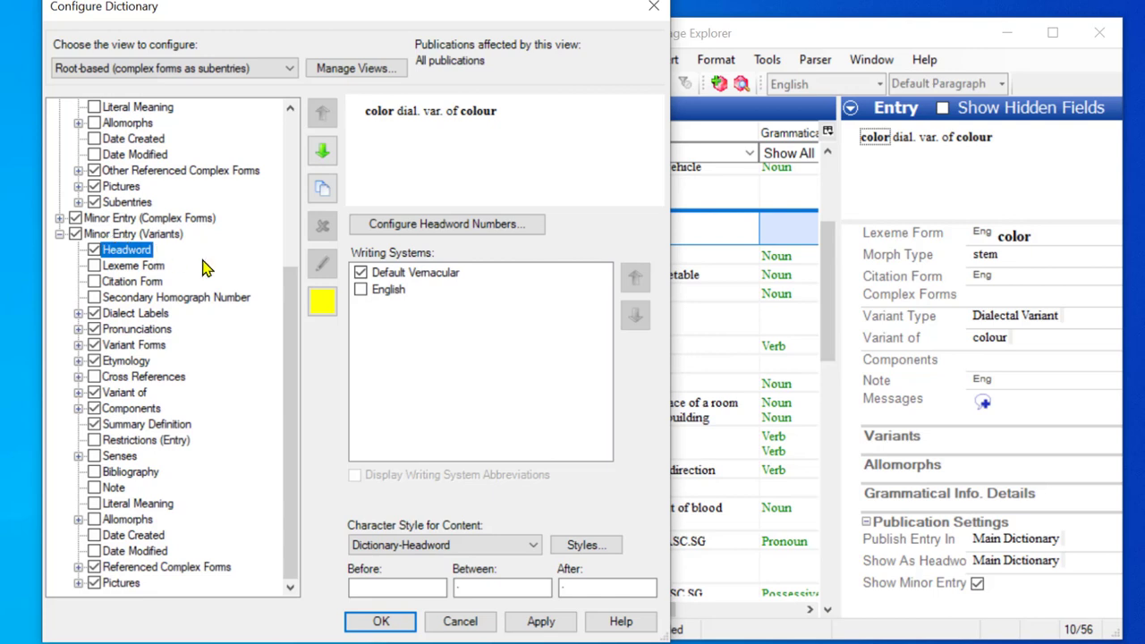
Collapse the Main Entry and Minor Entry (Variants) sections, then expand both to compare their fields
drag(295, 307, 282, 150)
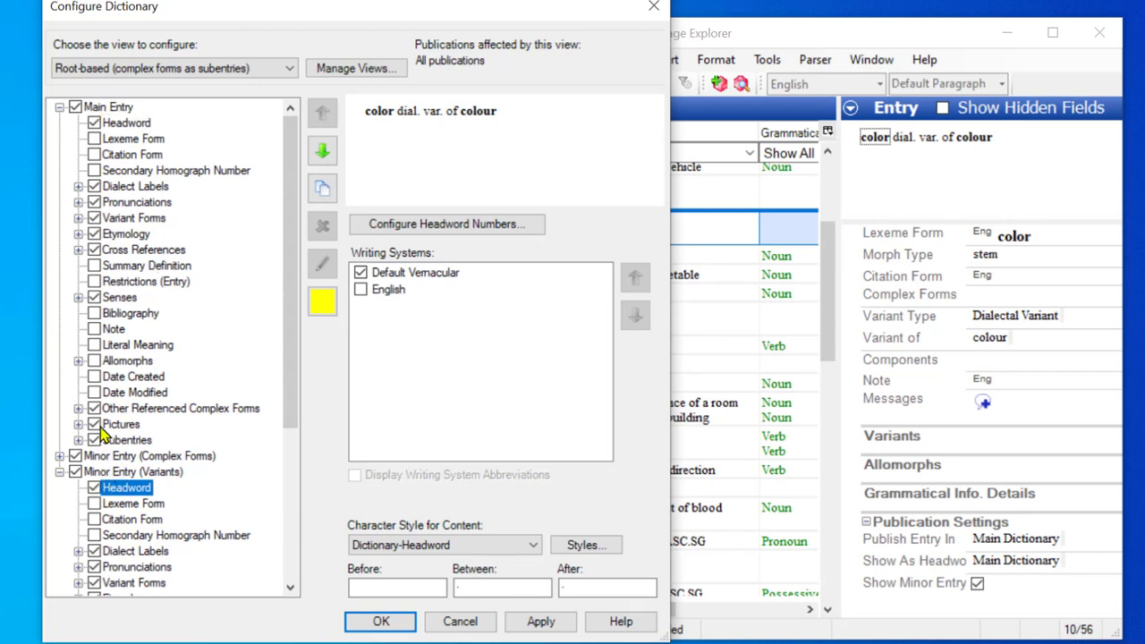
click(59, 107)
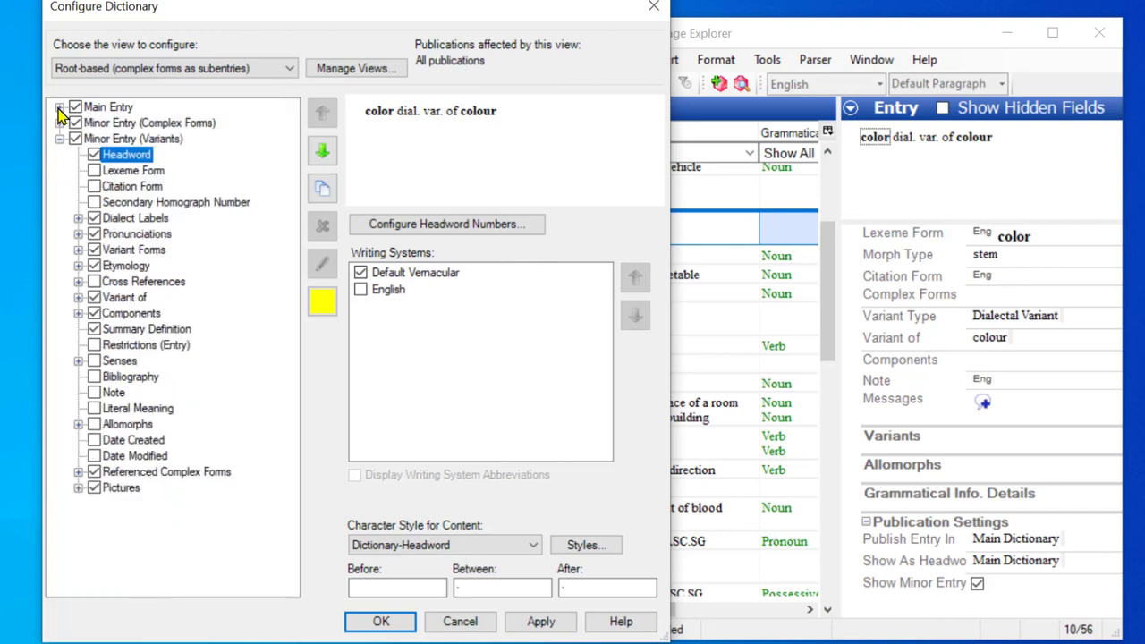
click(59, 138)
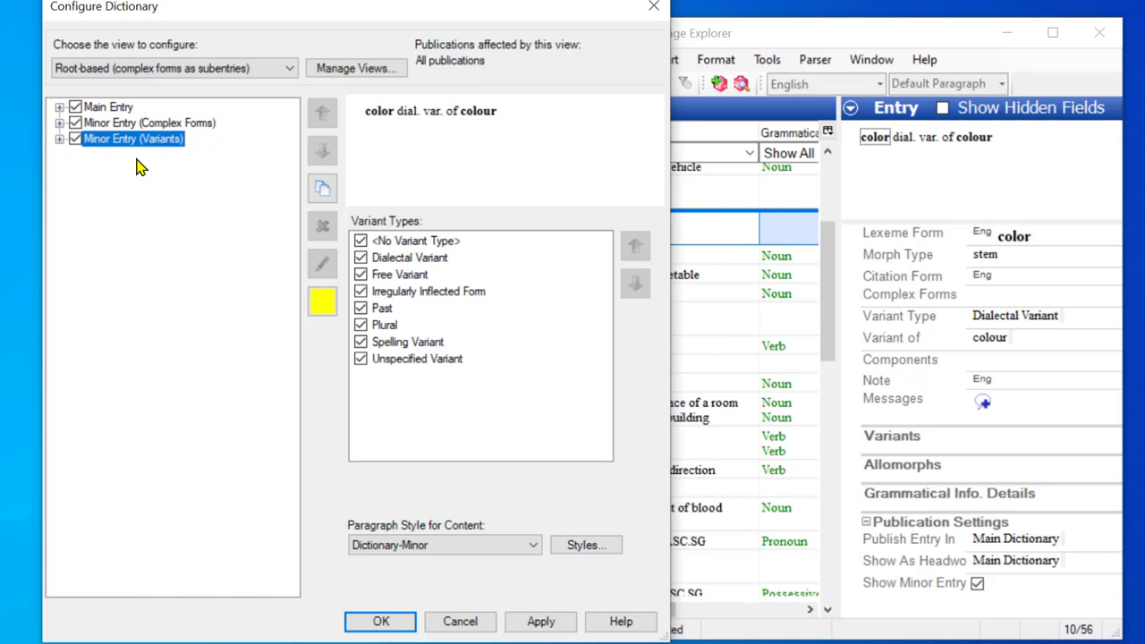
click(60, 139)
click(59, 107)
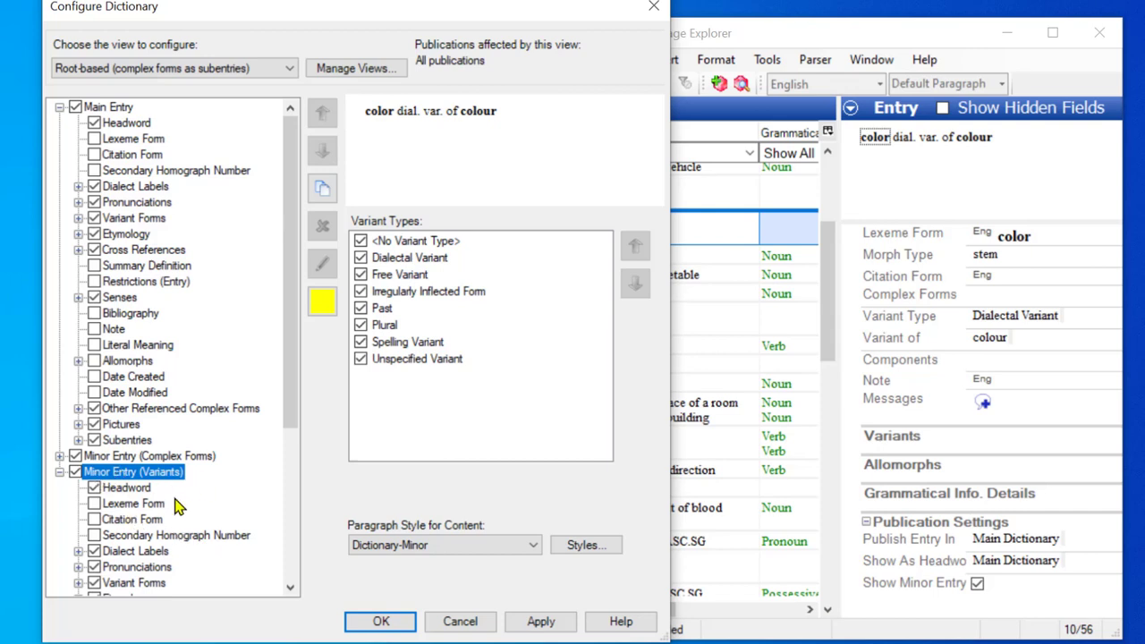
Try including the Lexeme Form under Minor Entry (Variants) and under Main Entry, clearing each one again
click(94, 505)
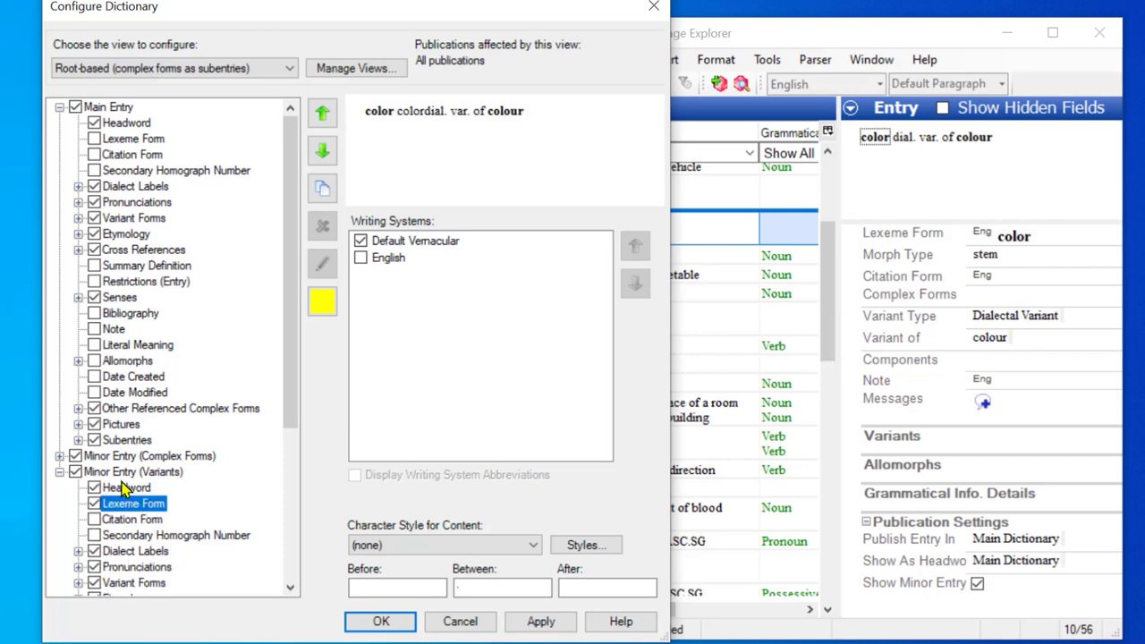
click(94, 504)
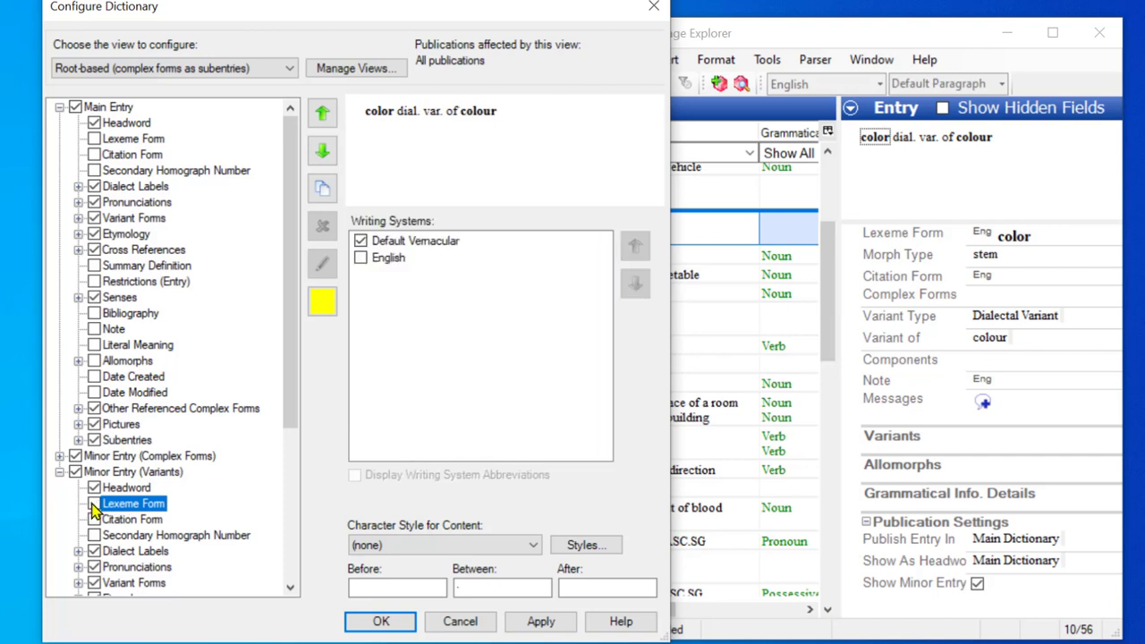
click(91, 142)
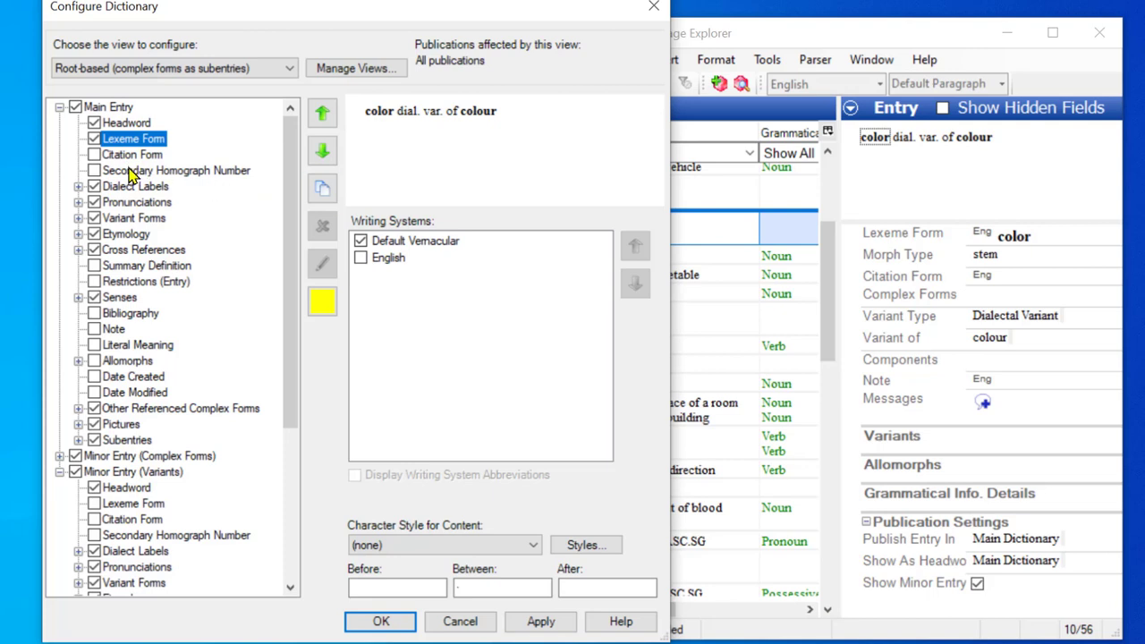
click(94, 139)
Turn on preview highlighting for the Headword under Minor Entry (Variants), and inspect what Variant of covers
click(127, 472)
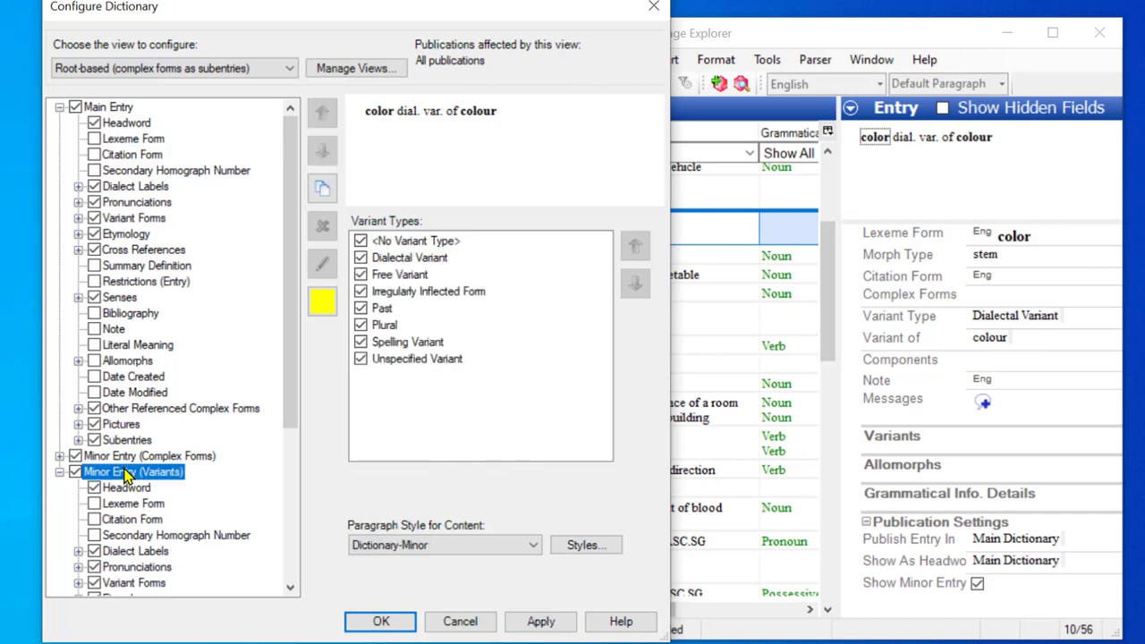
drag(289, 383, 287, 468)
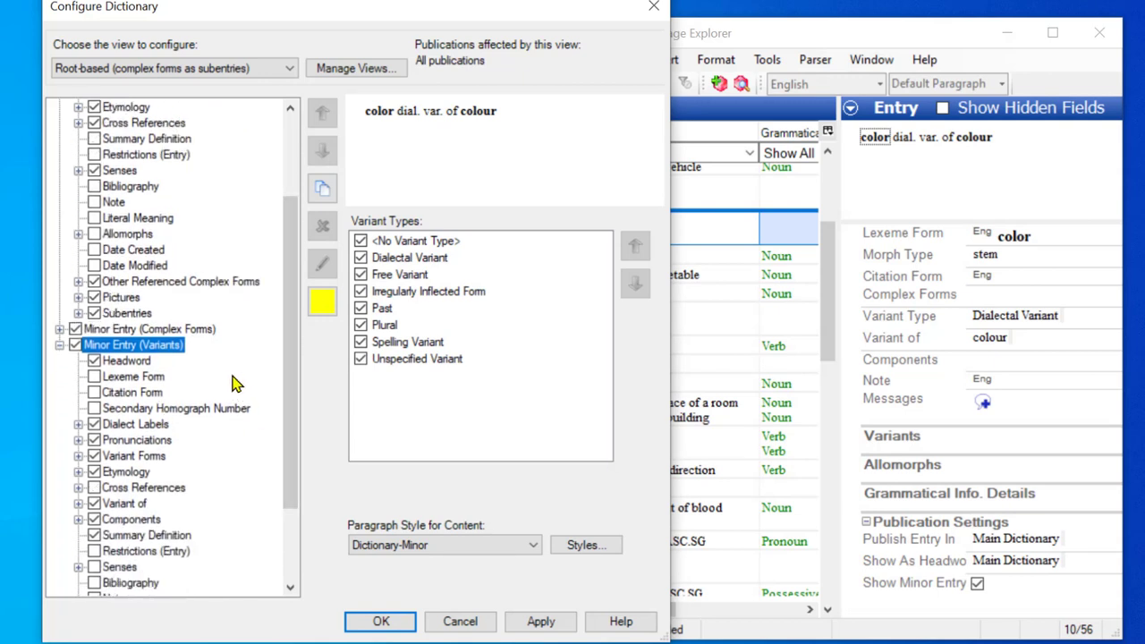
click(121, 367)
click(322, 302)
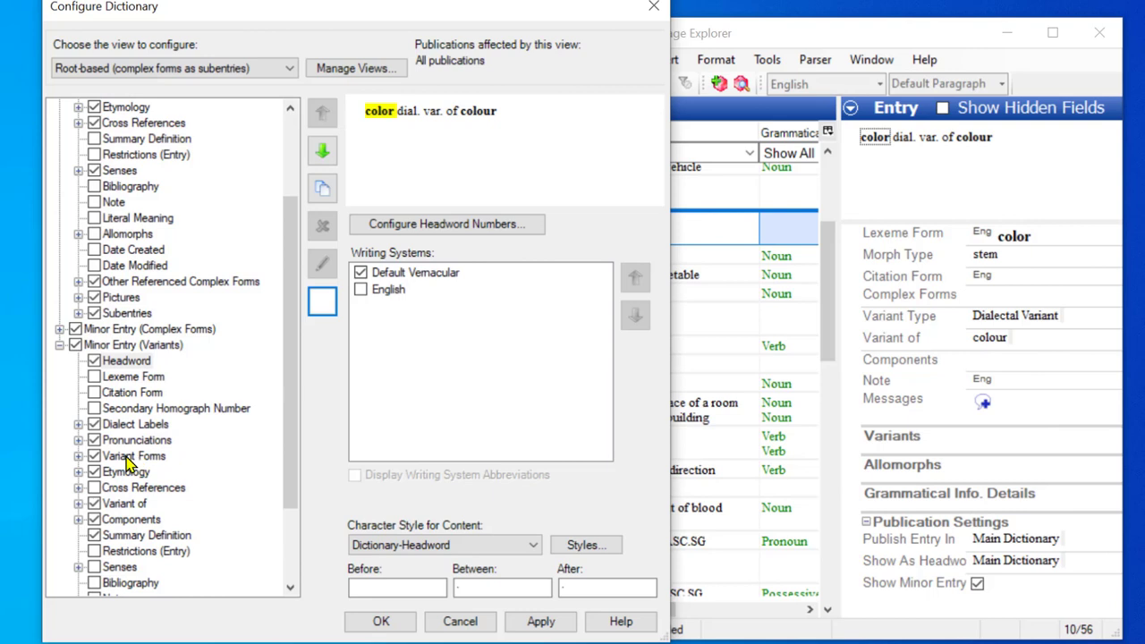
click(128, 507)
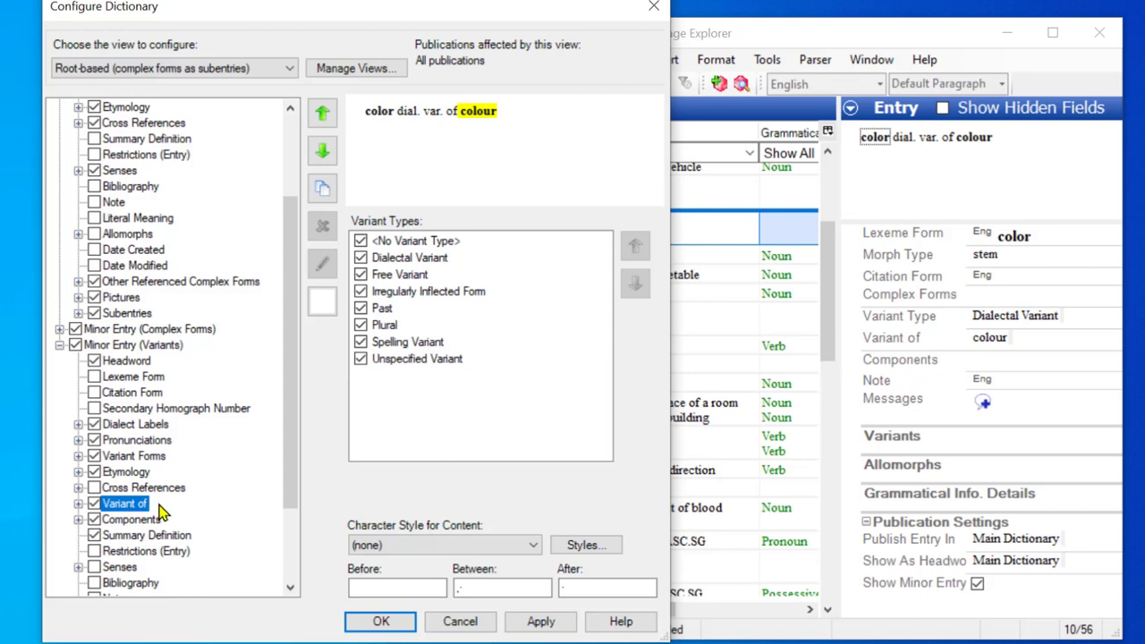
Expand Variant of and inspect which preview parts belong to Variant Type and Referenced Entries
click(79, 505)
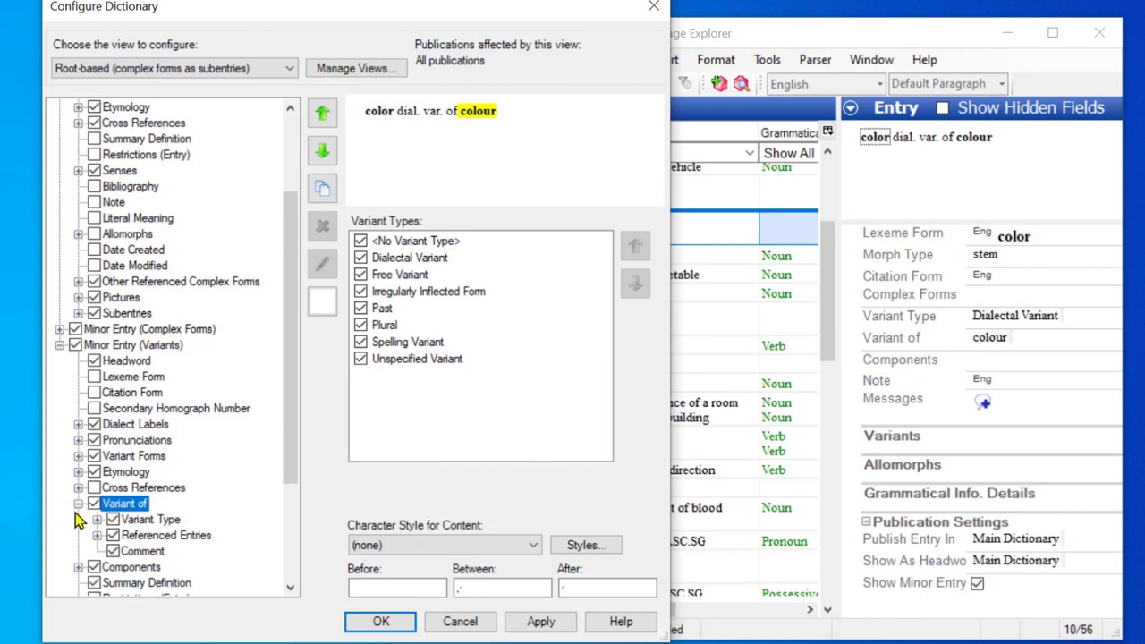
click(141, 521)
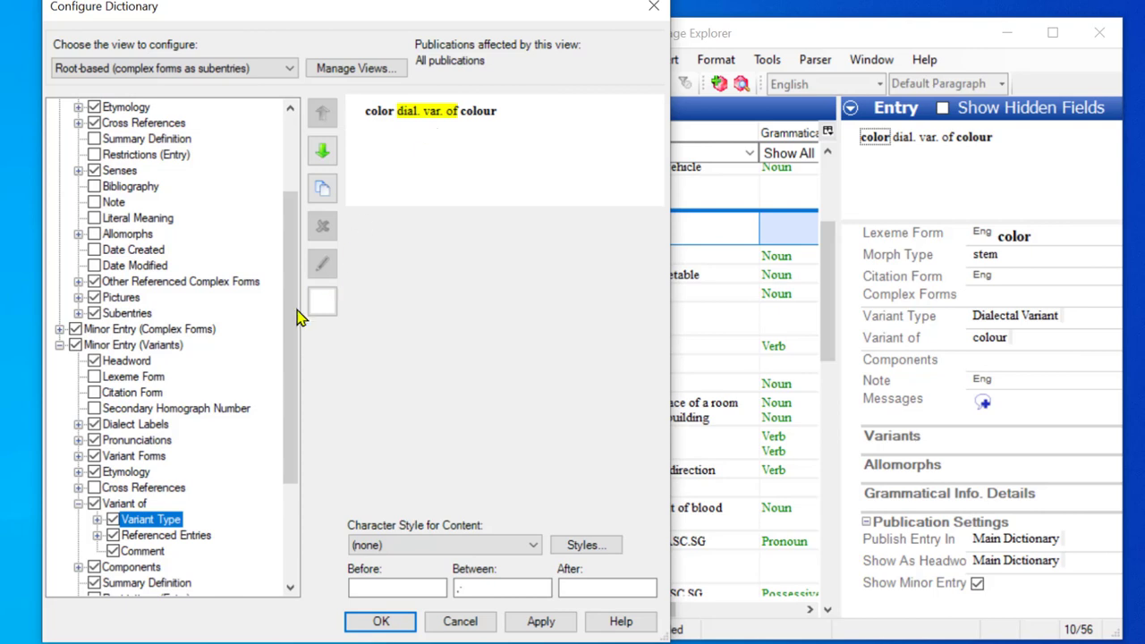
click(161, 535)
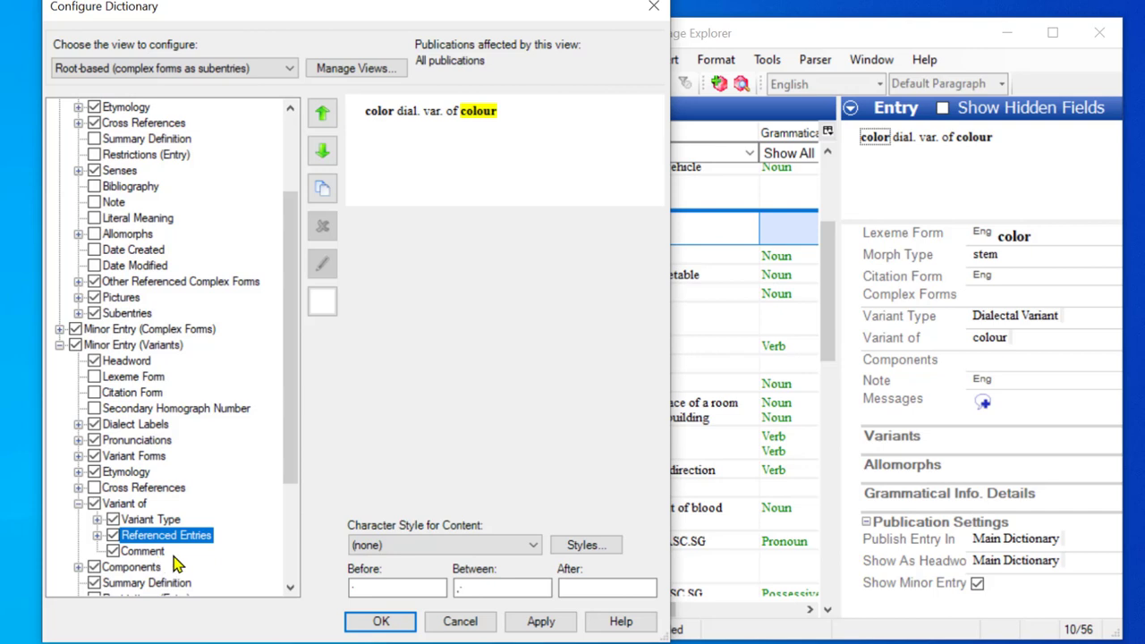
Examine the Comment field and the fields nested under Referenced Entries against the preview, then accept and close the dictionary configuration
click(113, 551)
click(95, 535)
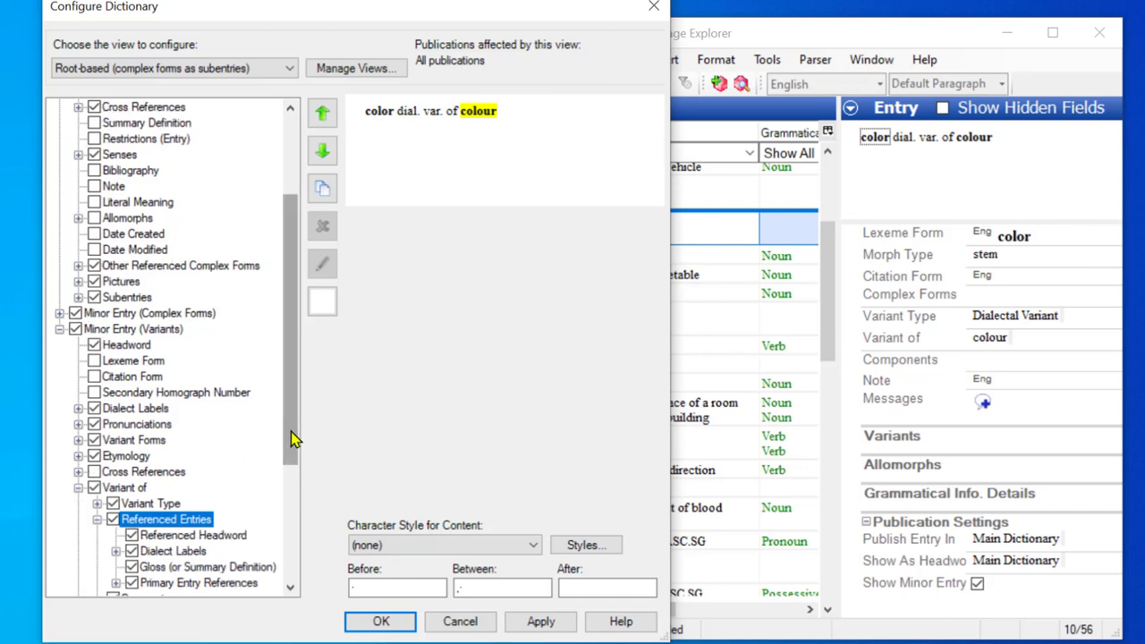
scroll(294, 442, down, 2)
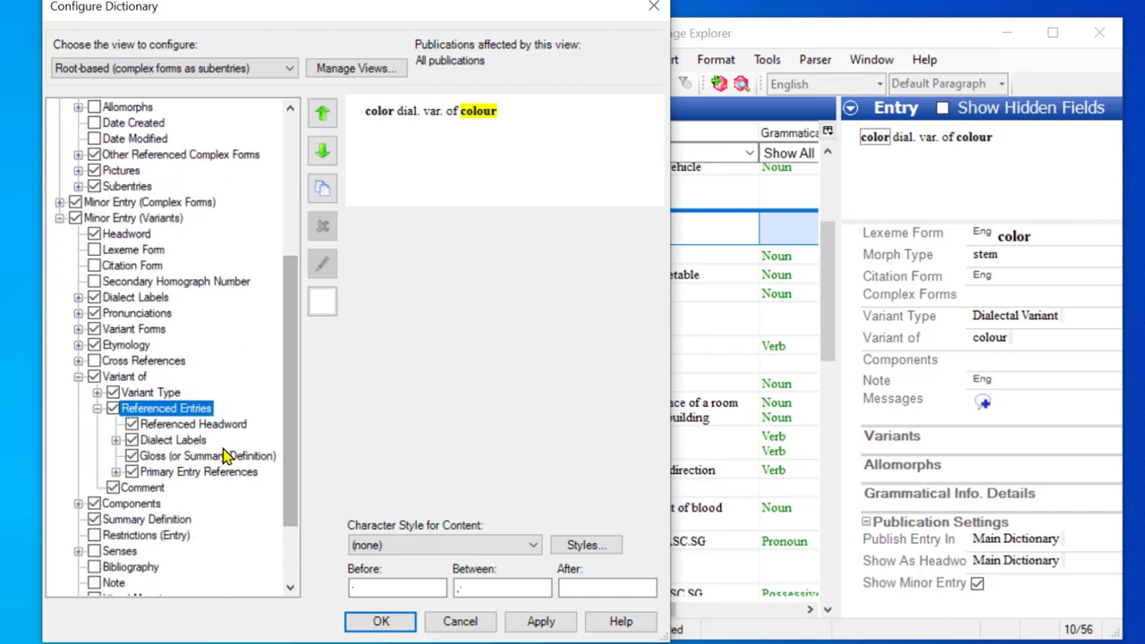
click(191, 426)
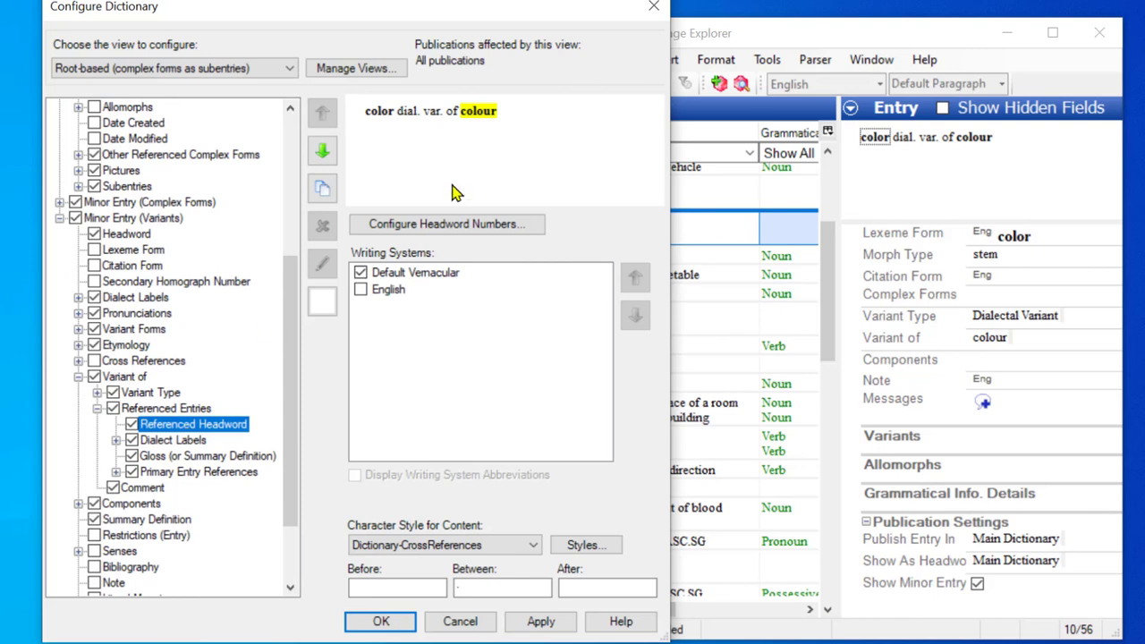
click(193, 439)
click(190, 456)
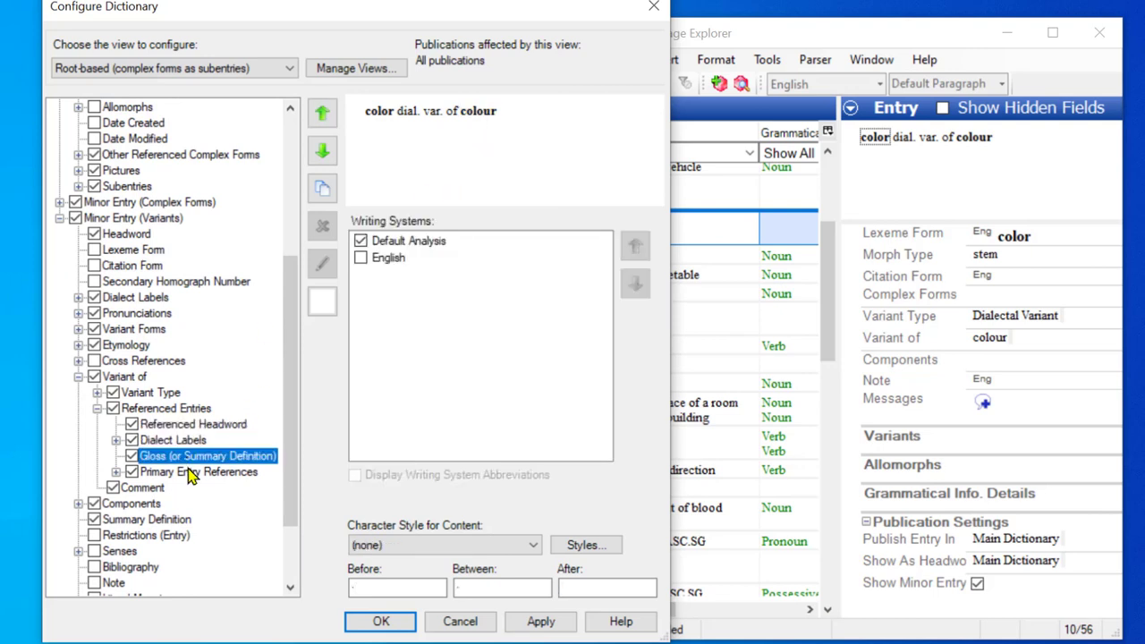
click(193, 473)
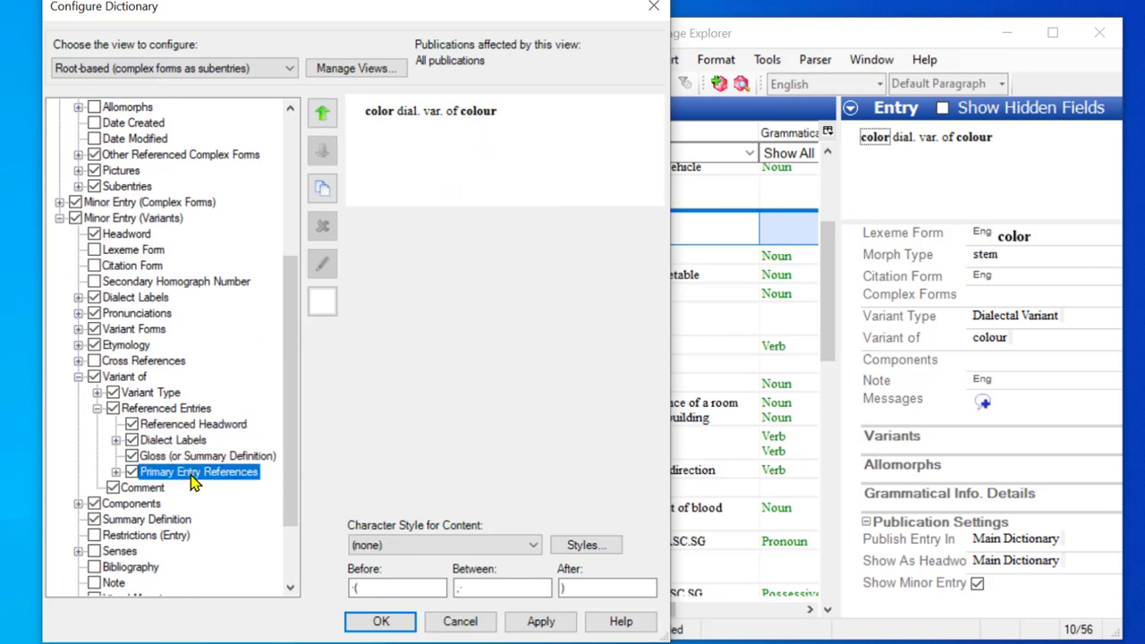
click(191, 425)
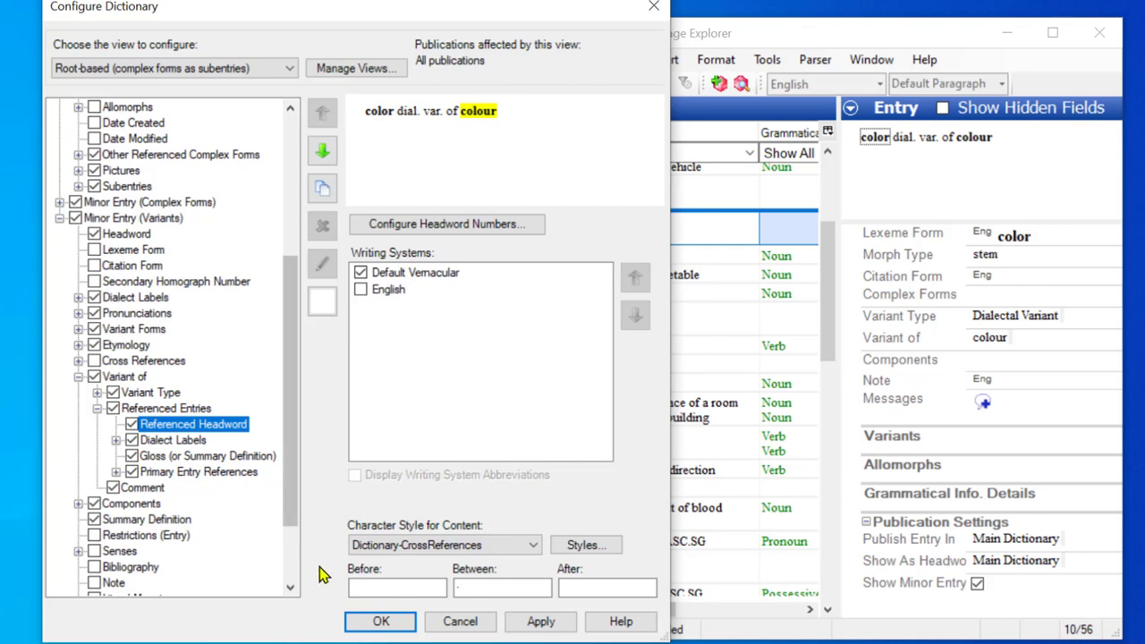
click(374, 622)
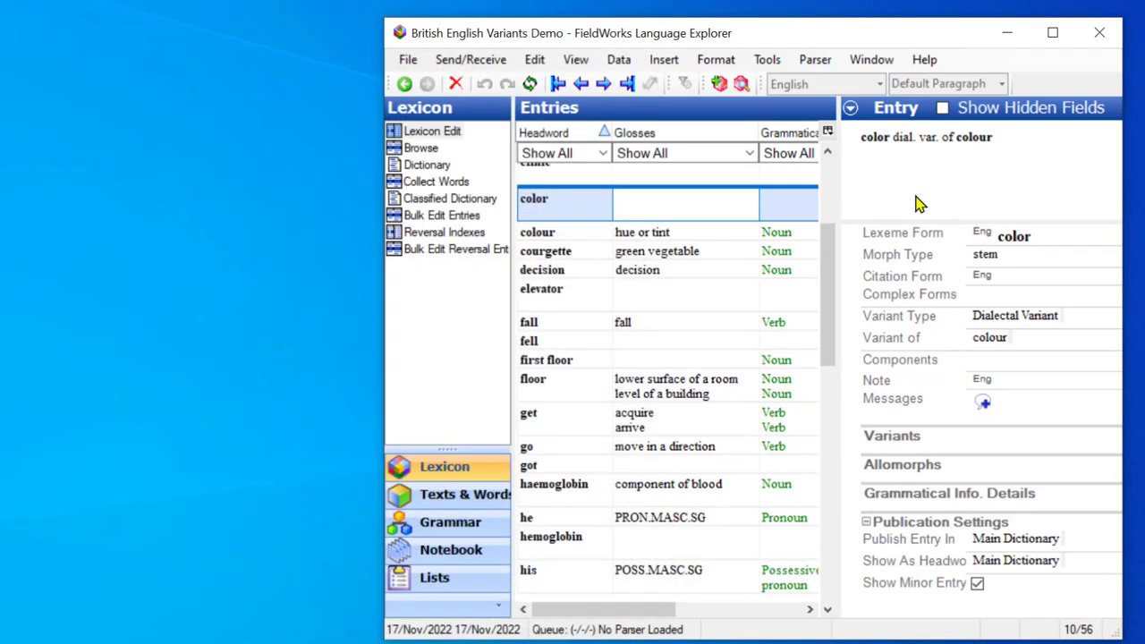
Show the Dictionary view and follow the cross-reference links from color to colour and back
click(428, 170)
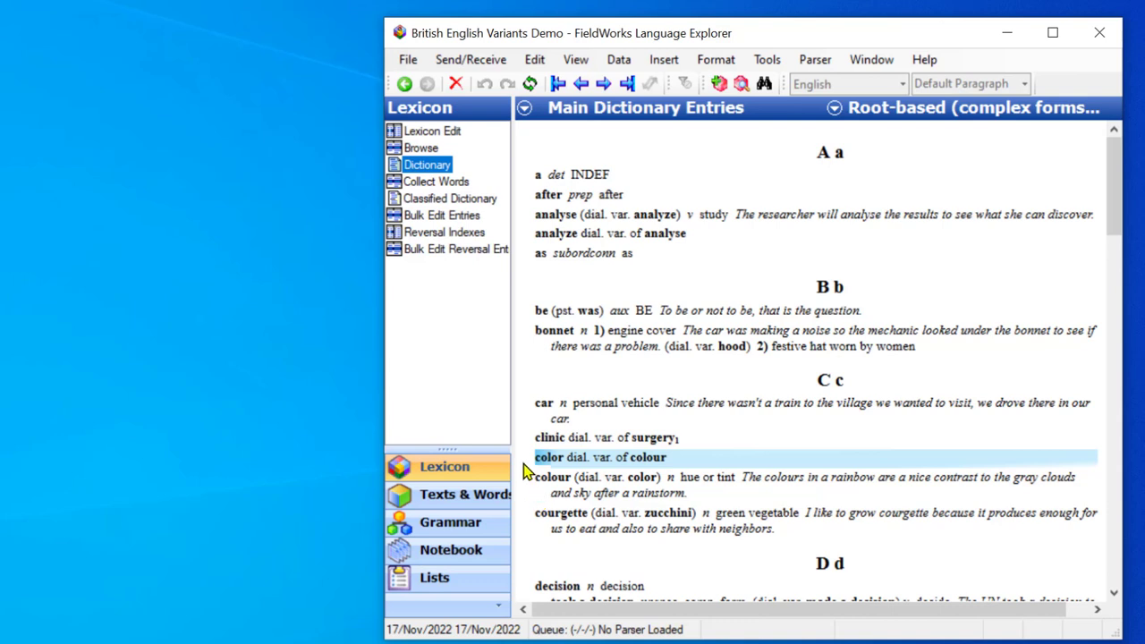
click(656, 459)
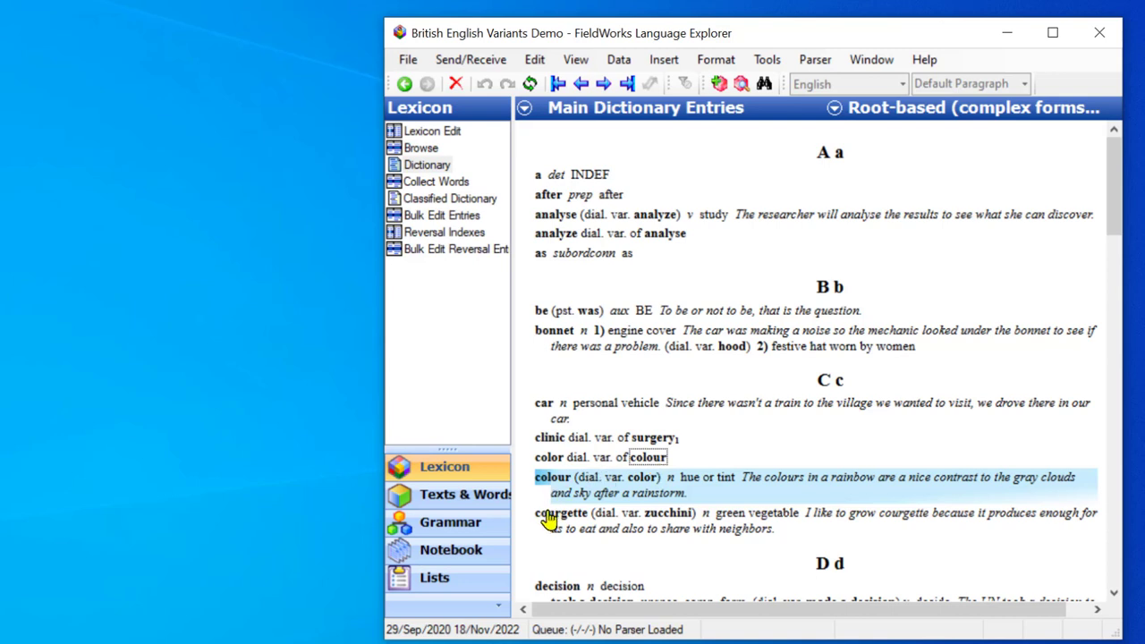
click(644, 485)
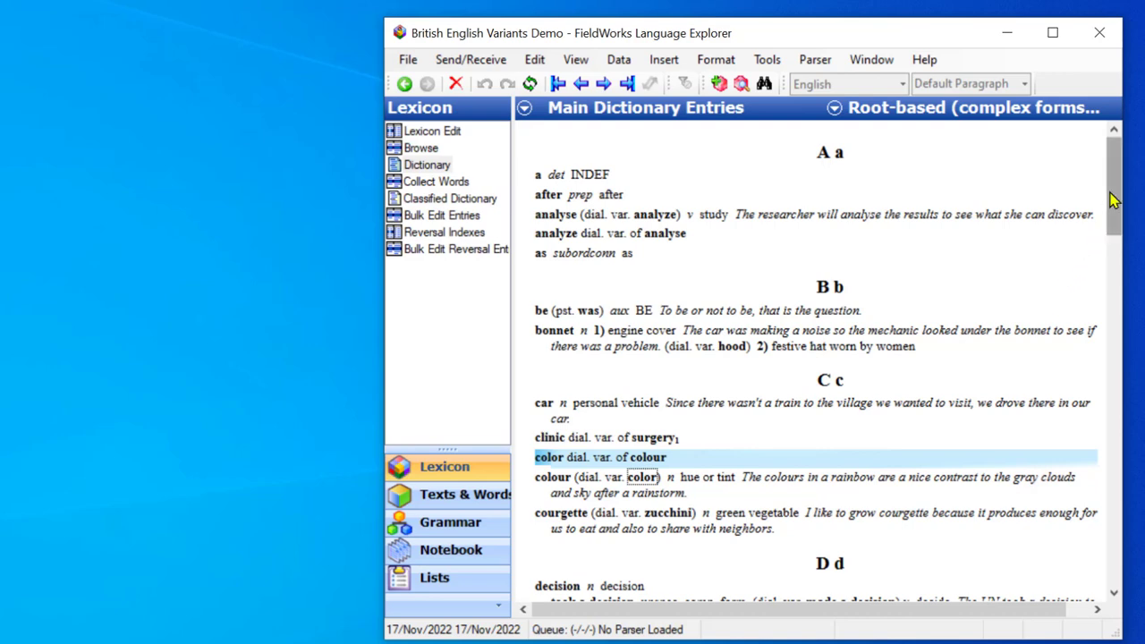
Select the zucchini entry in the dictionary and open its dictionary view configuration from Lexicon Edit
drag(1112, 200, 1120, 574)
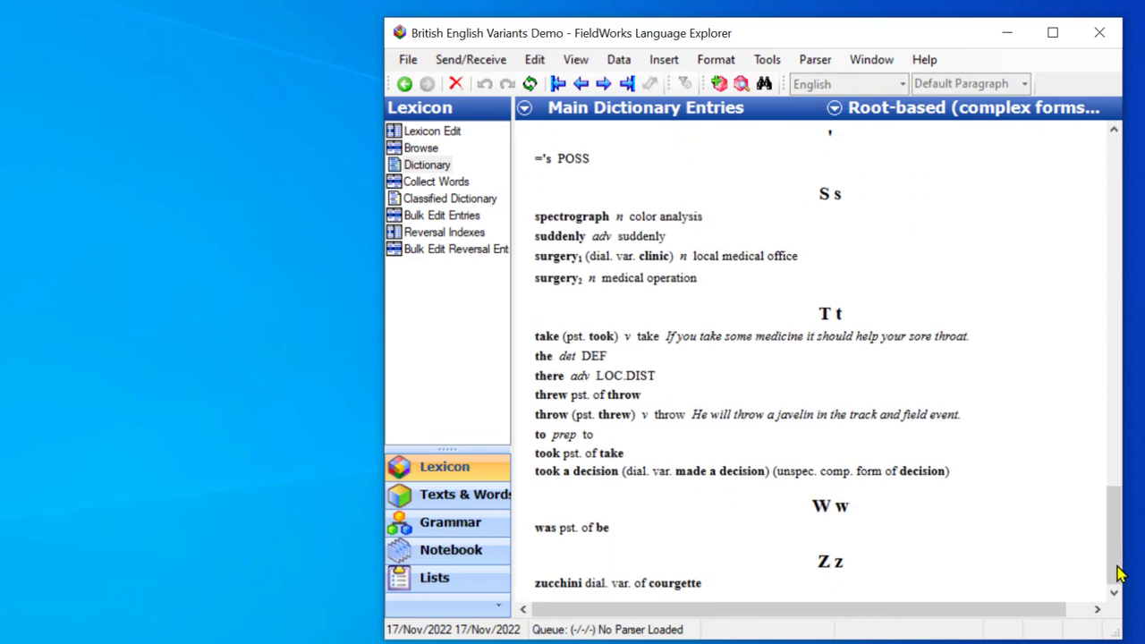
click(554, 583)
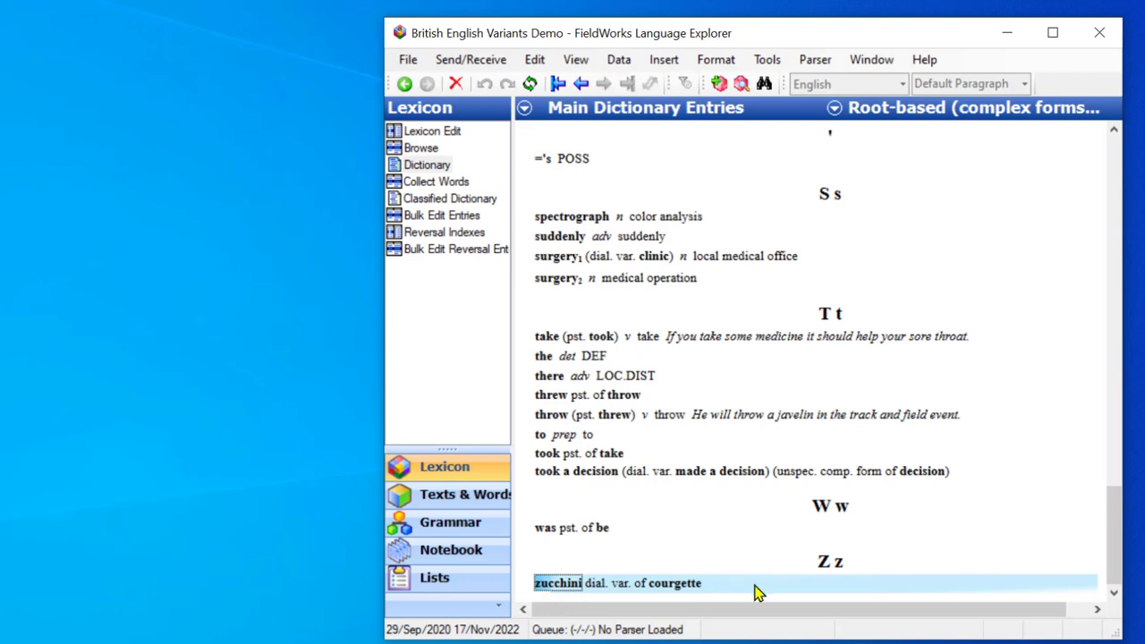
click(435, 135)
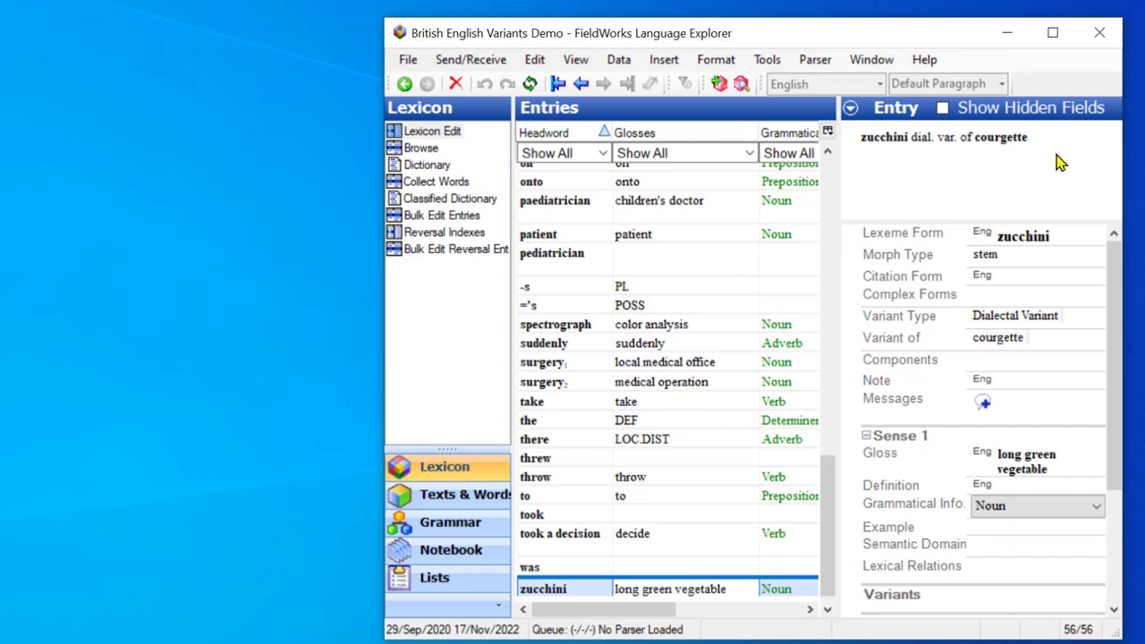
right_click(878, 143)
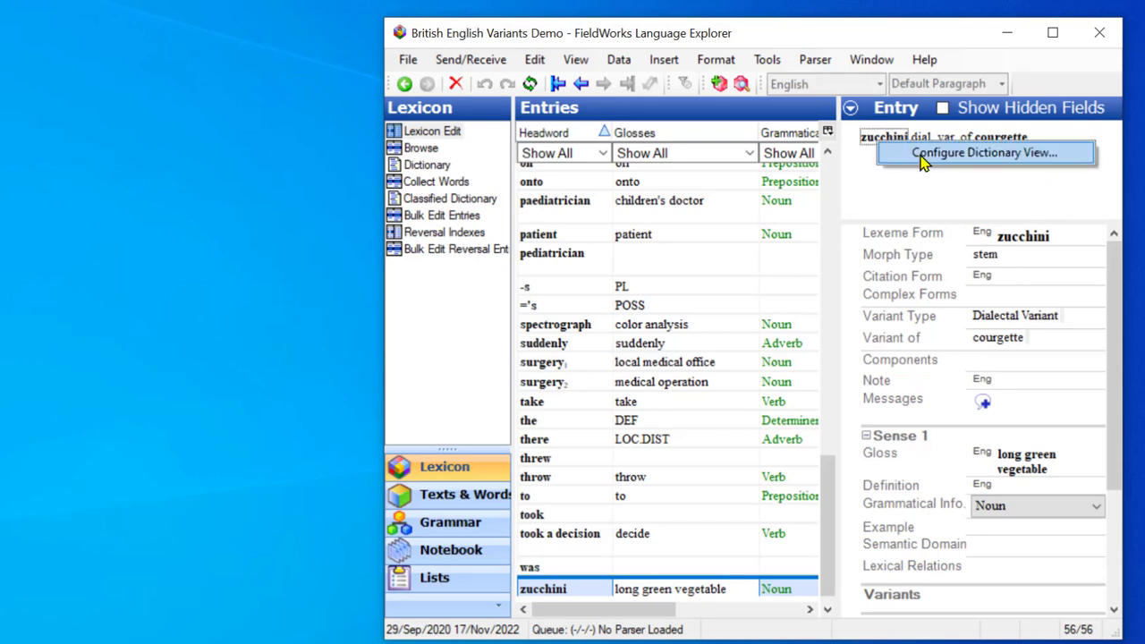
click(912, 153)
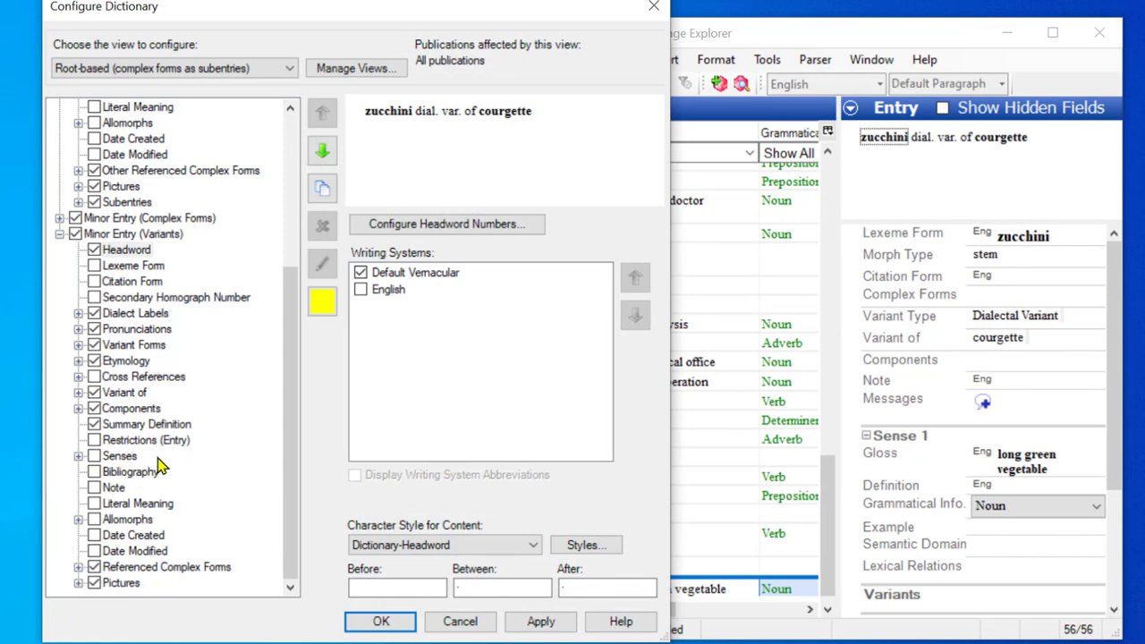
Try including Senses under Minor Entry (Variants), then exclude it again
click(94, 457)
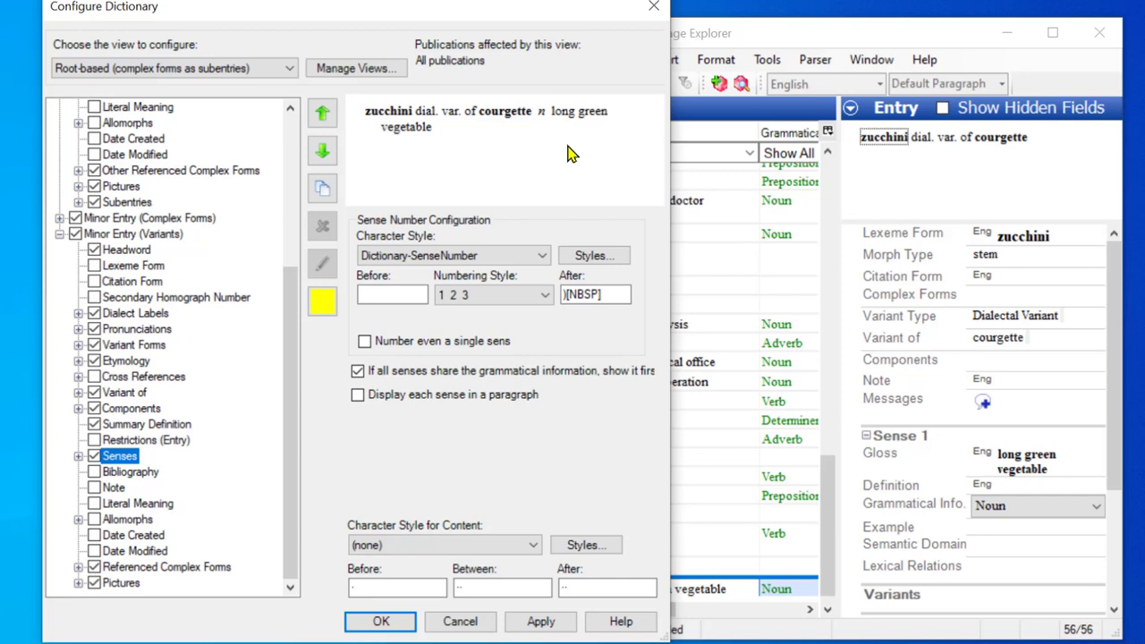
click(94, 458)
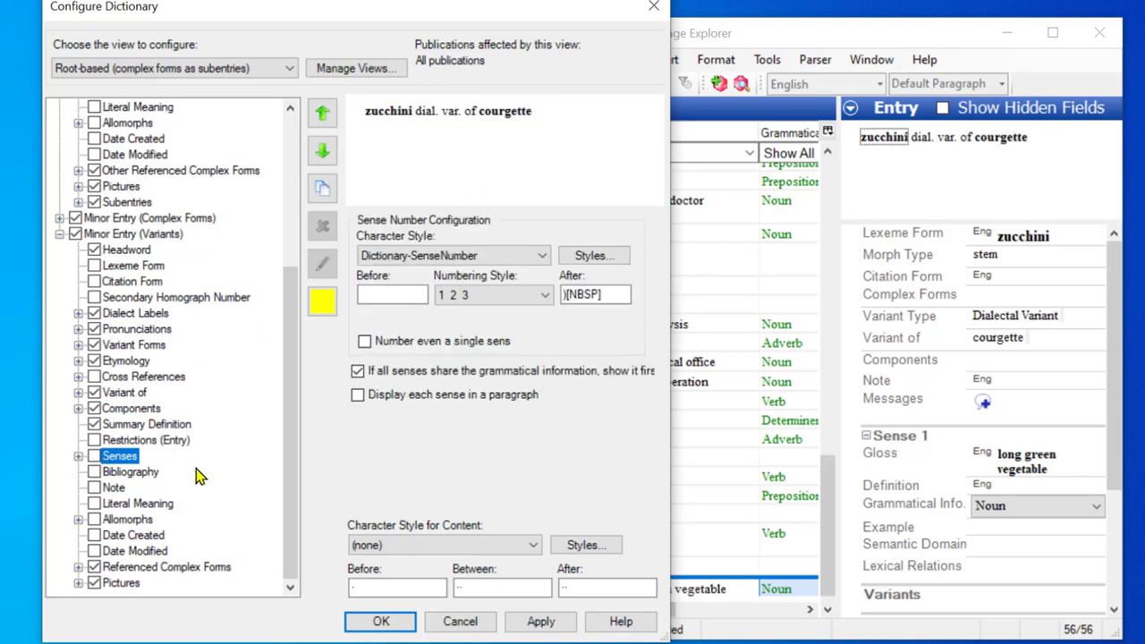
Examine the fields nested under Senses in Minor Entry (Variants), then accept and close the dictionary configuration
click(78, 457)
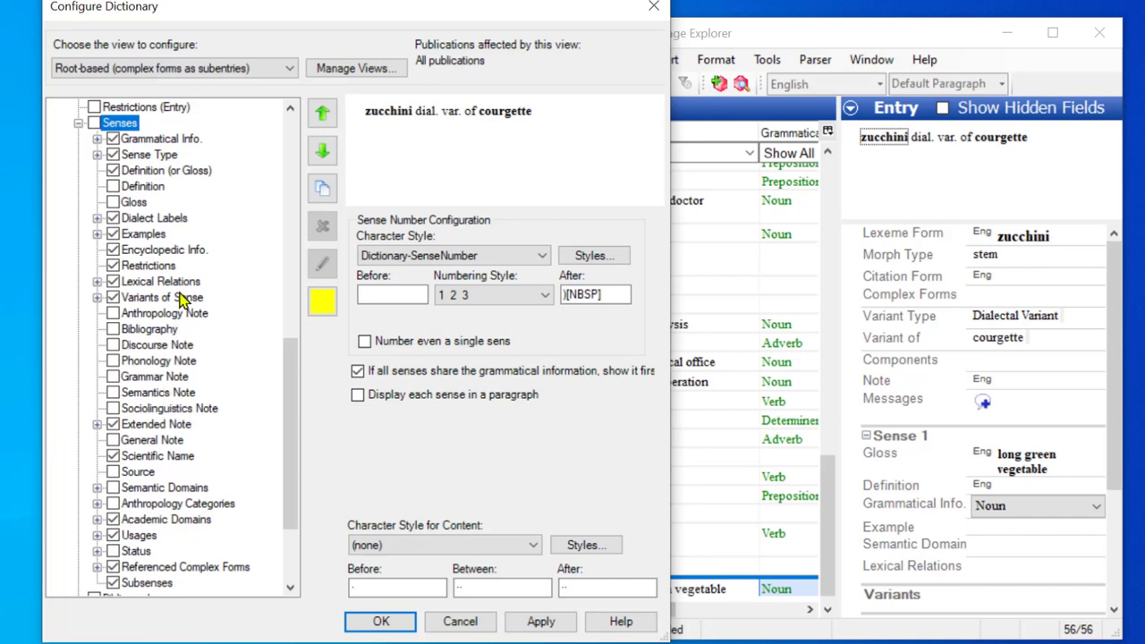
click(78, 122)
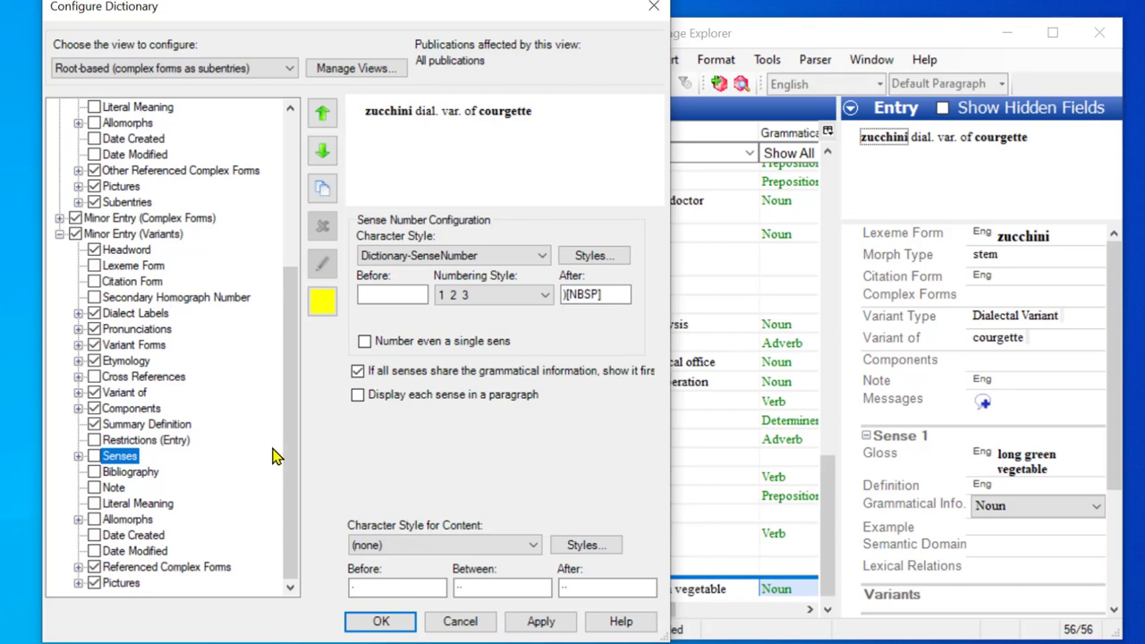
click(379, 622)
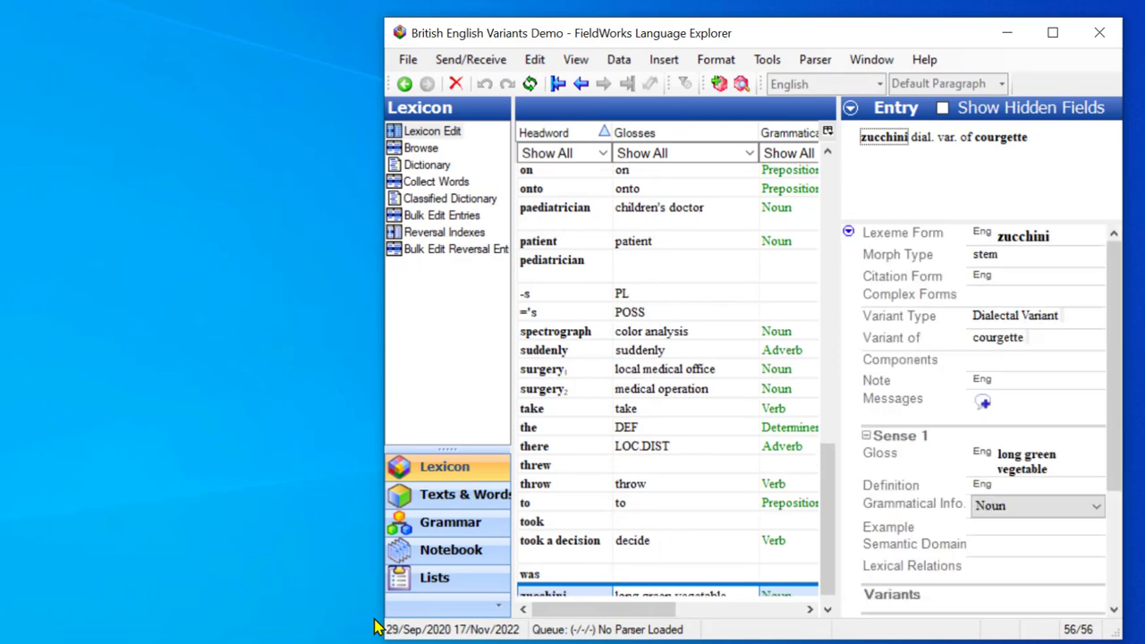
Show the Dictionary view and open the dictionary view configuration from the threw entry
click(427, 166)
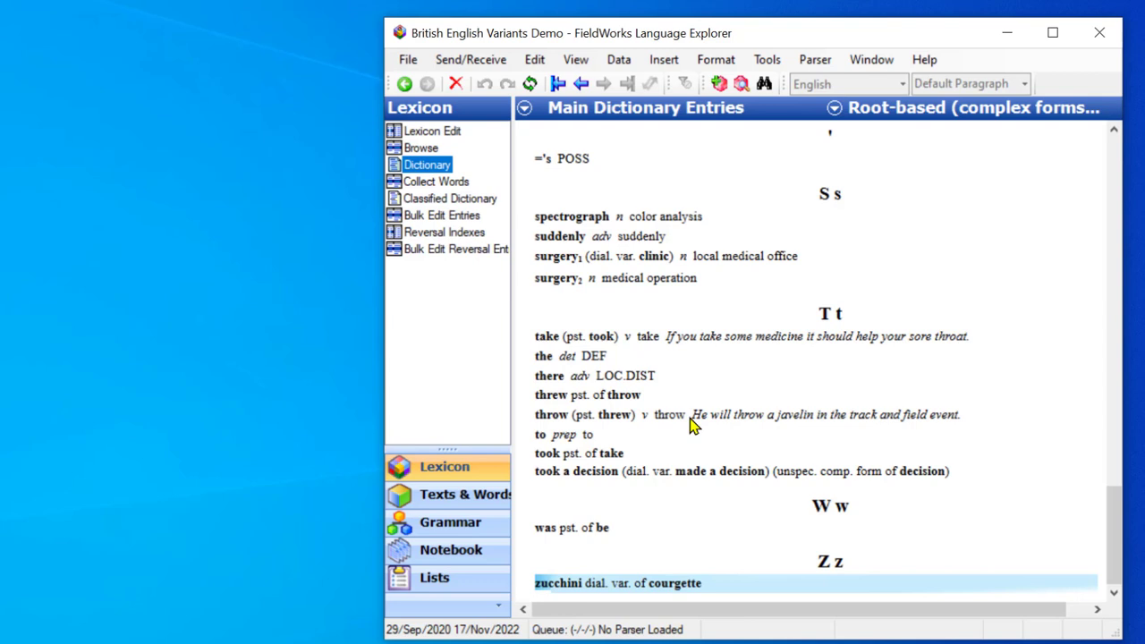
click(690, 424)
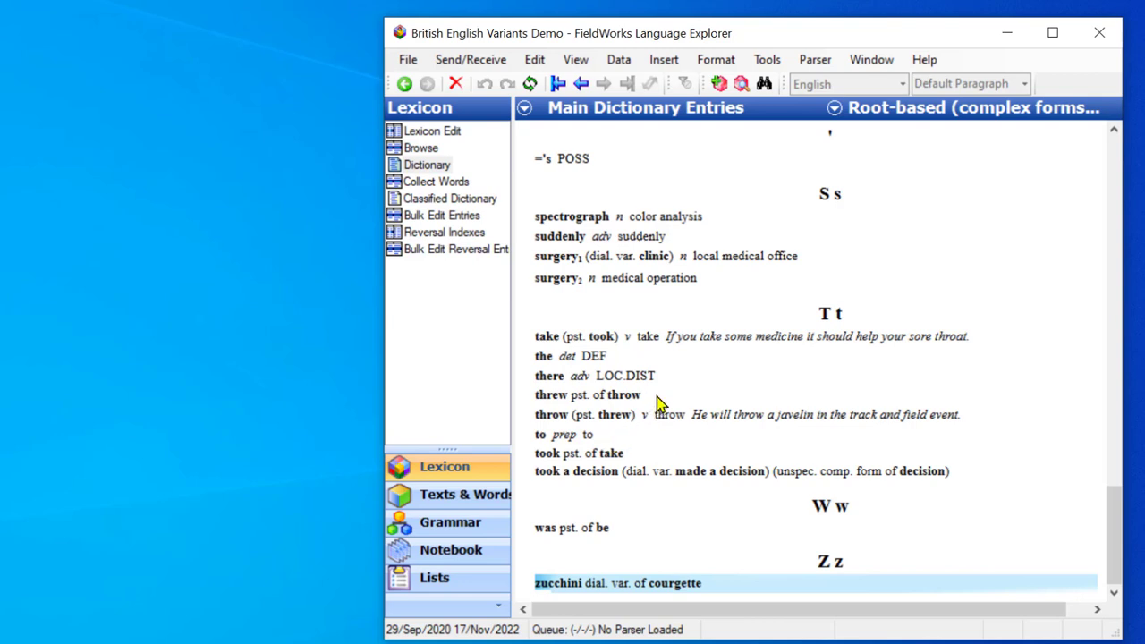
click(553, 404)
right_click(553, 404)
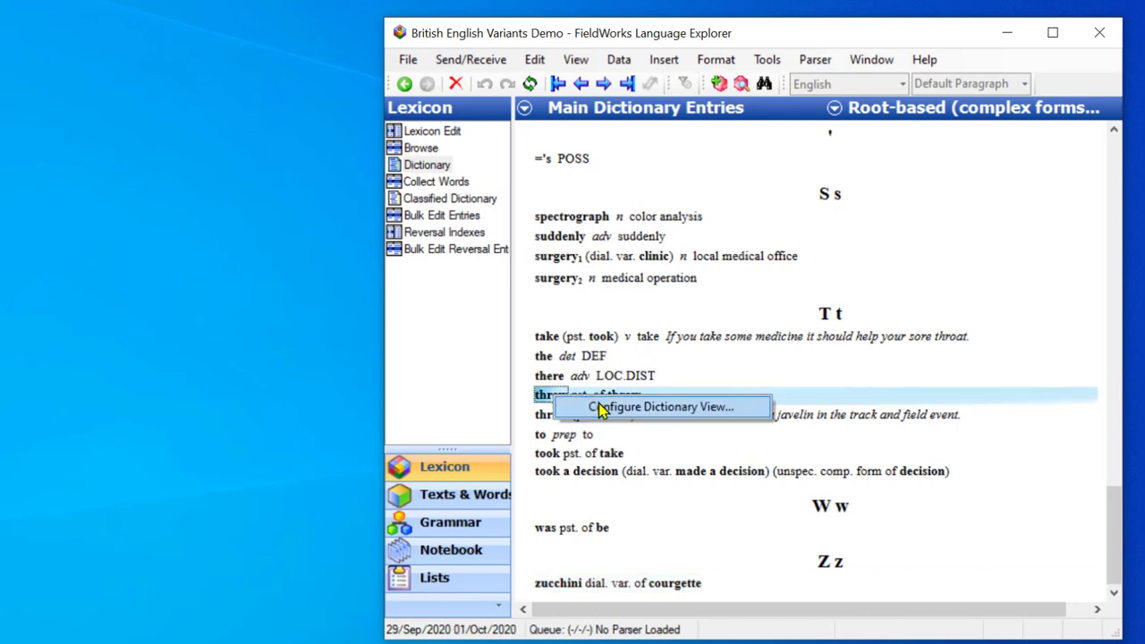
click(596, 407)
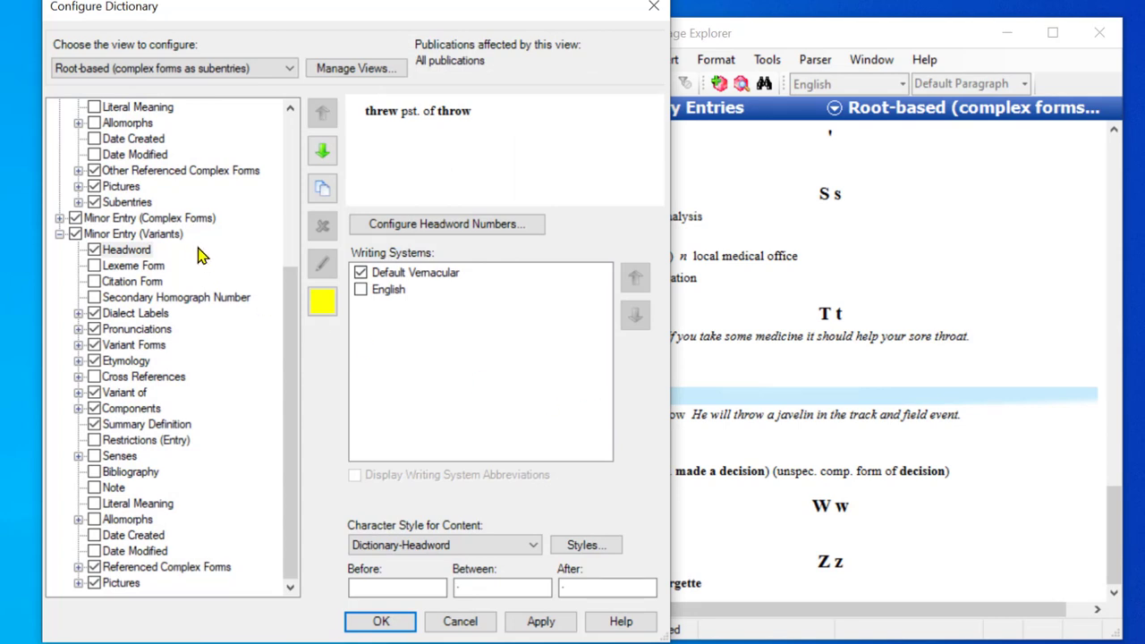
Exclude the Past variant type from Minor Entry (Variants) and accept the configuration
click(111, 235)
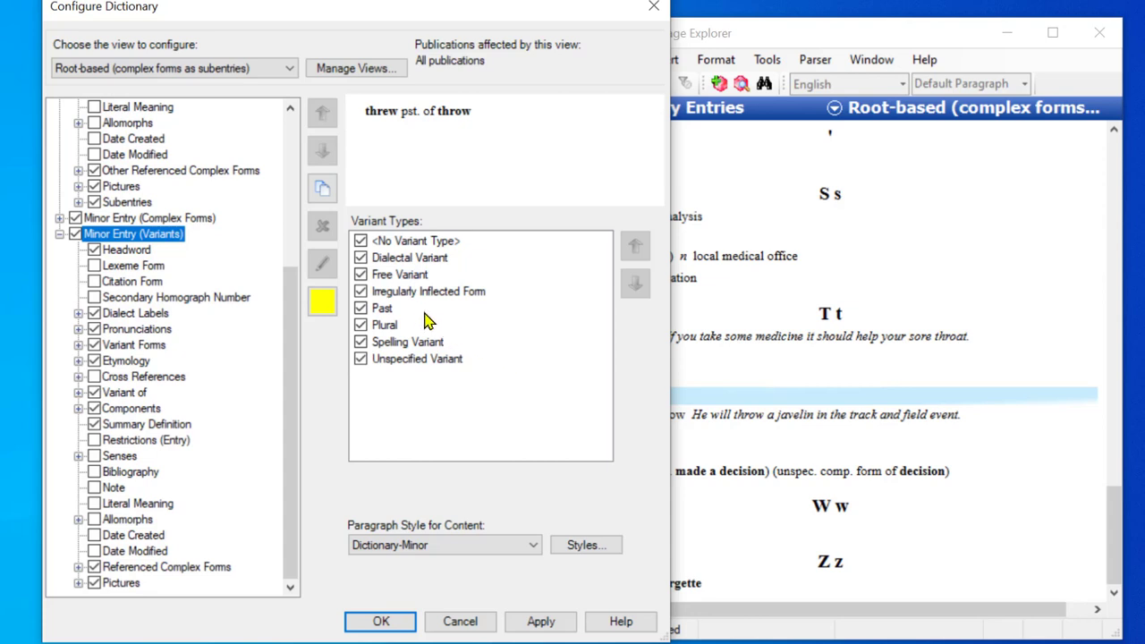
click(361, 309)
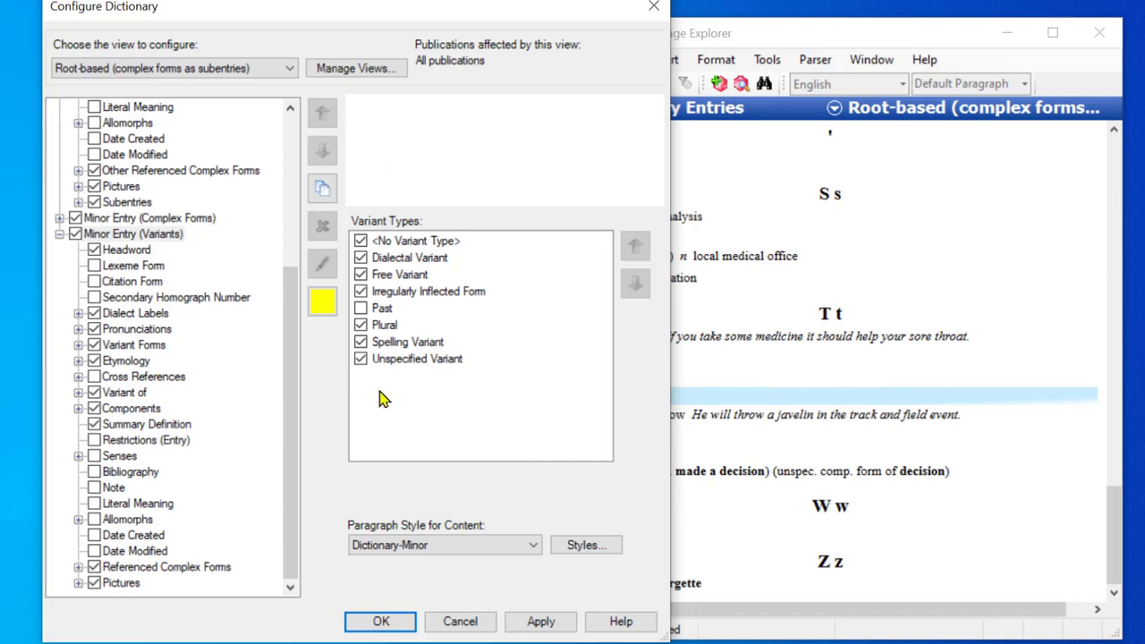
click(378, 623)
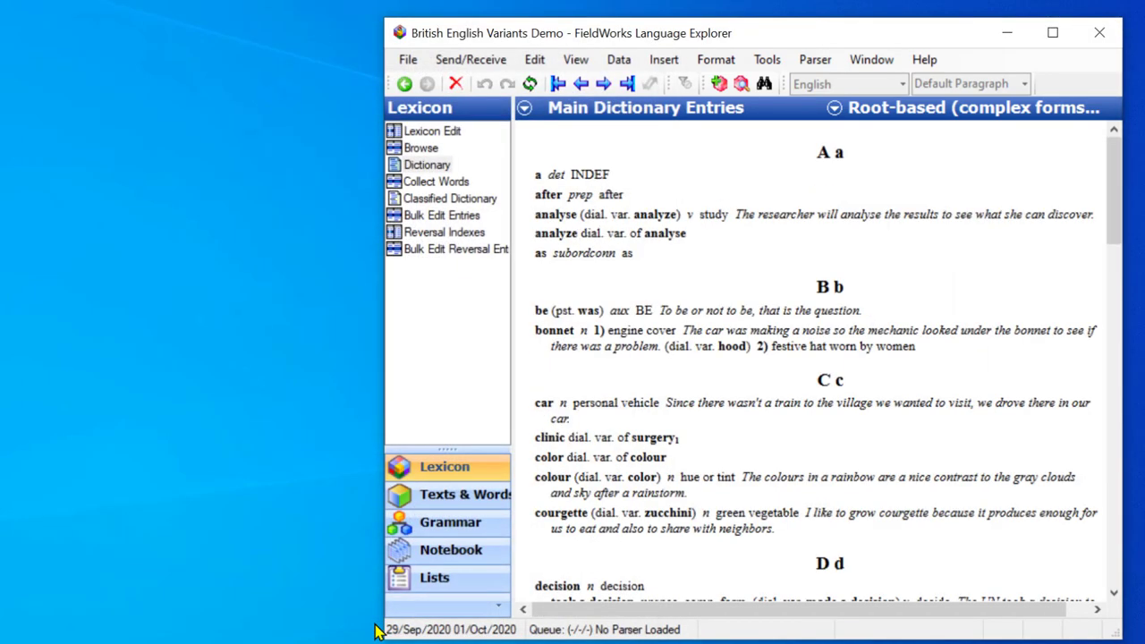
Check the past variants around throw in the dictionary, then open the view configuration from the variant information of the first surgery entry
scroll(708, 344, down, 15)
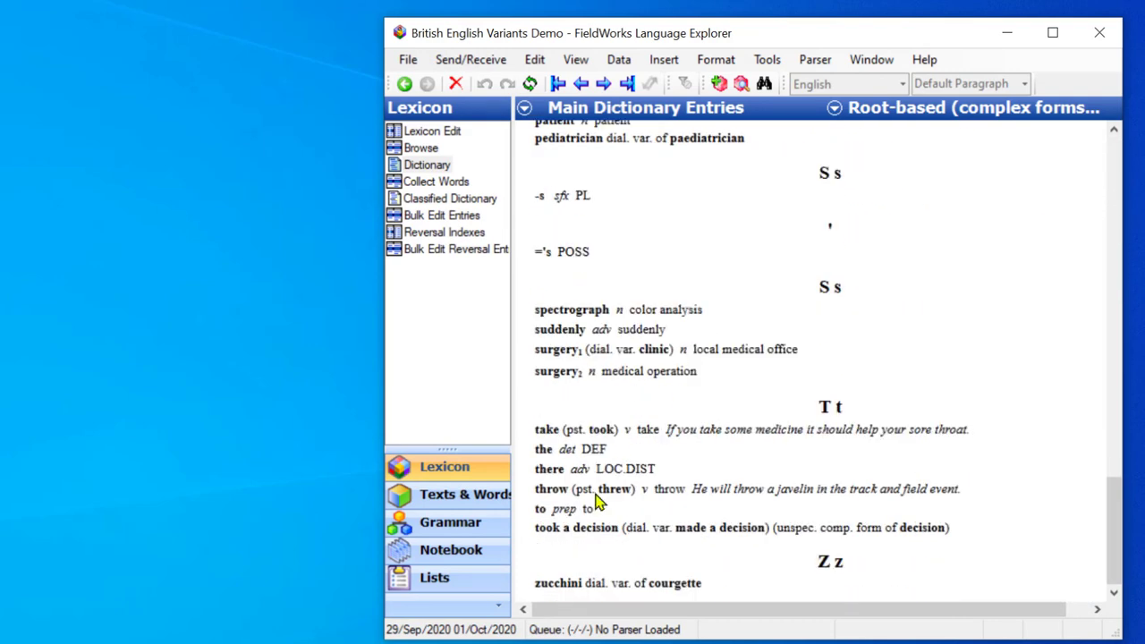
click(729, 493)
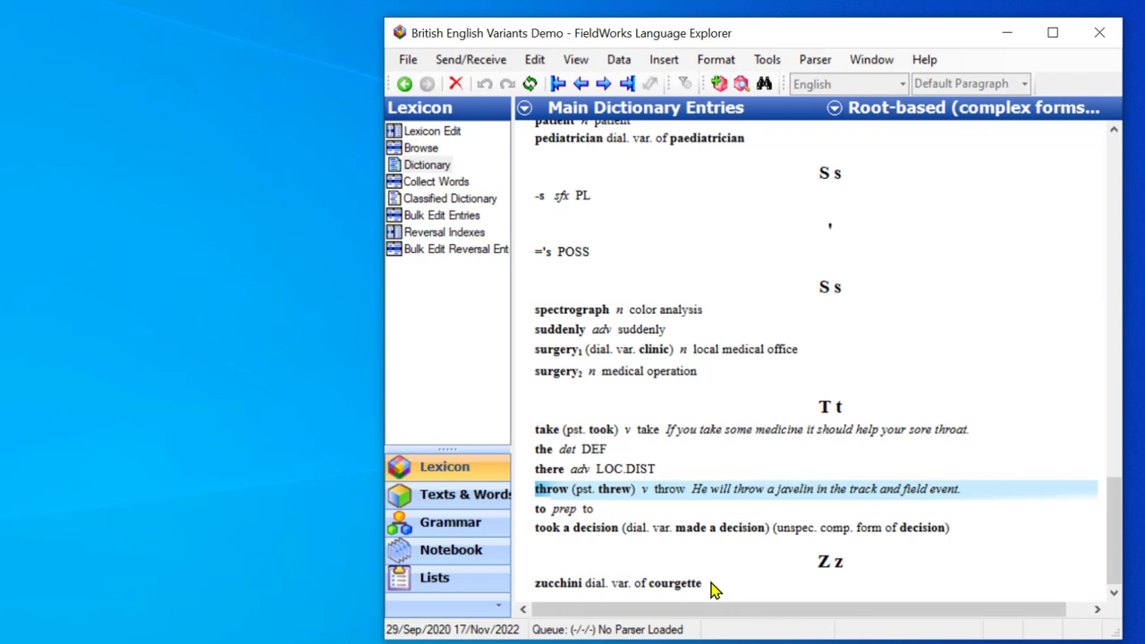
right_click(619, 351)
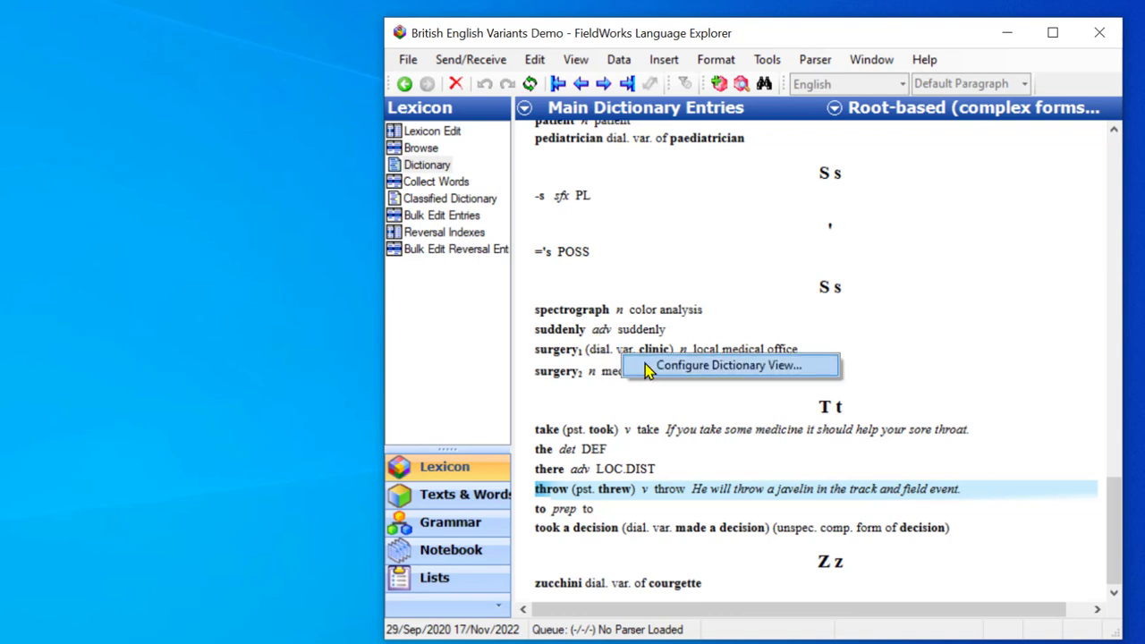
click(659, 368)
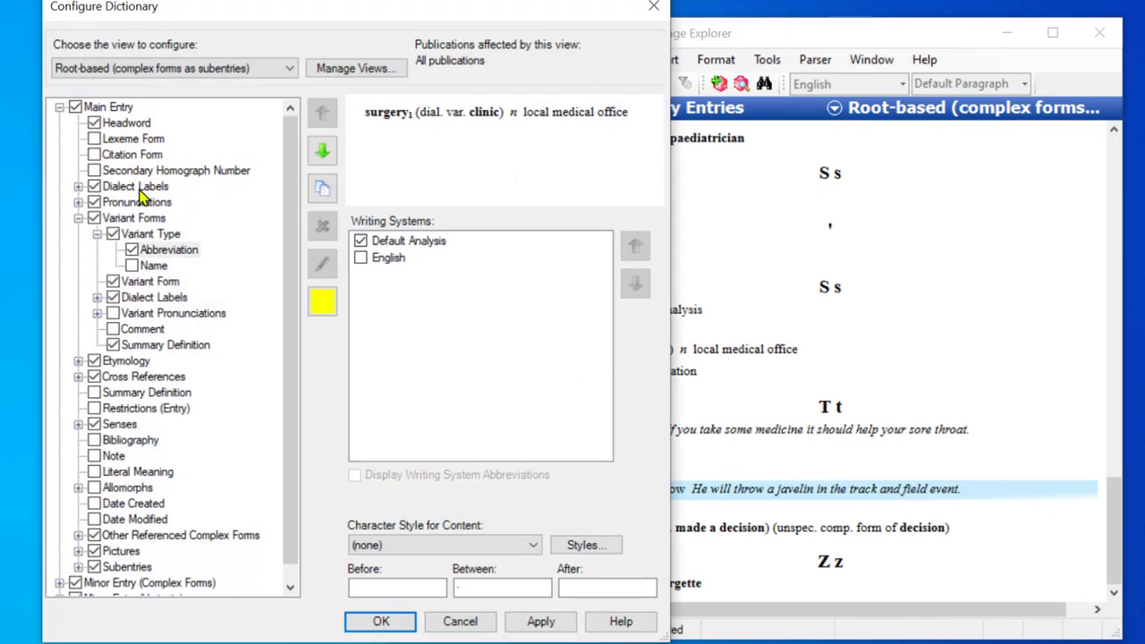
Try excluding the Dialectal Variant type from Variant Forms under Main Entry, then include it again
click(136, 220)
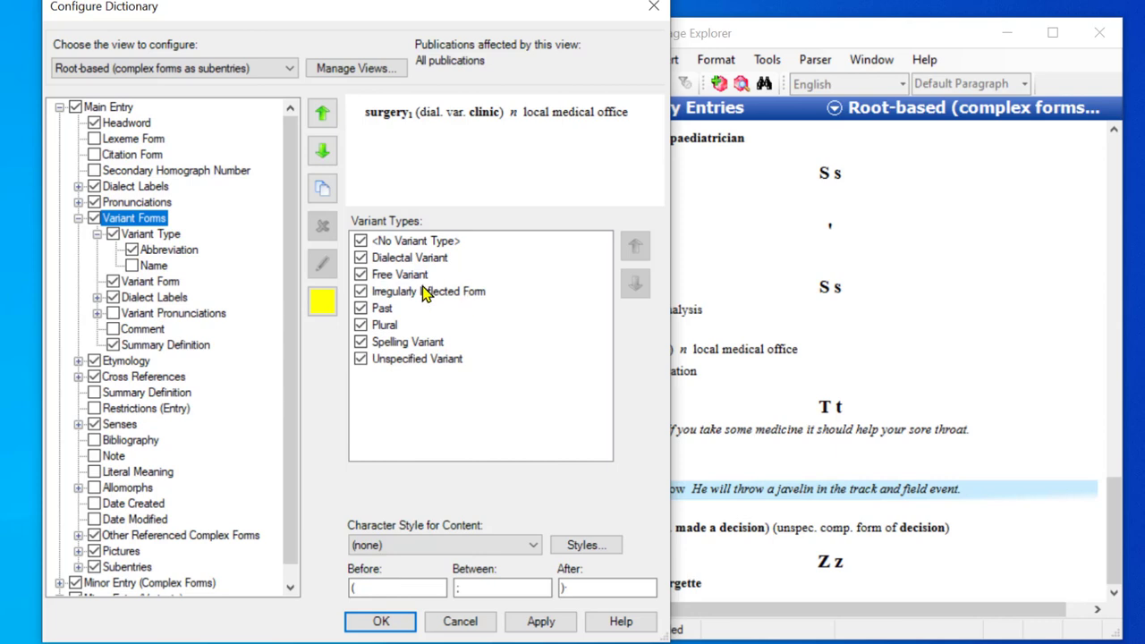
click(360, 258)
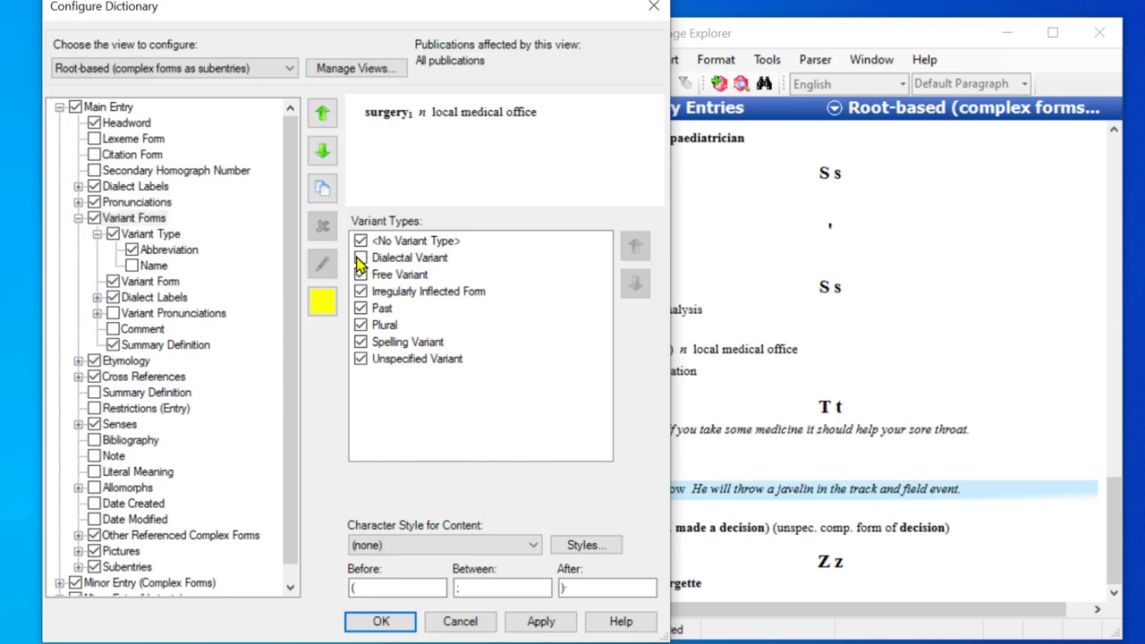
click(361, 259)
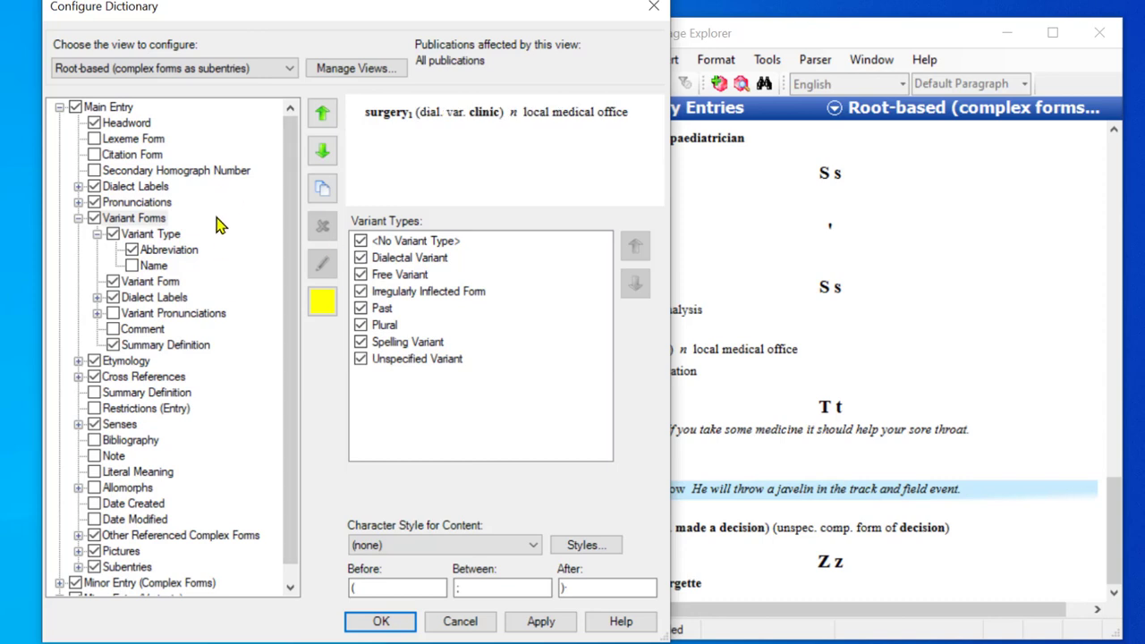
Try excluding Variant Type under the main entry's Variant Forms, then include it again
click(113, 234)
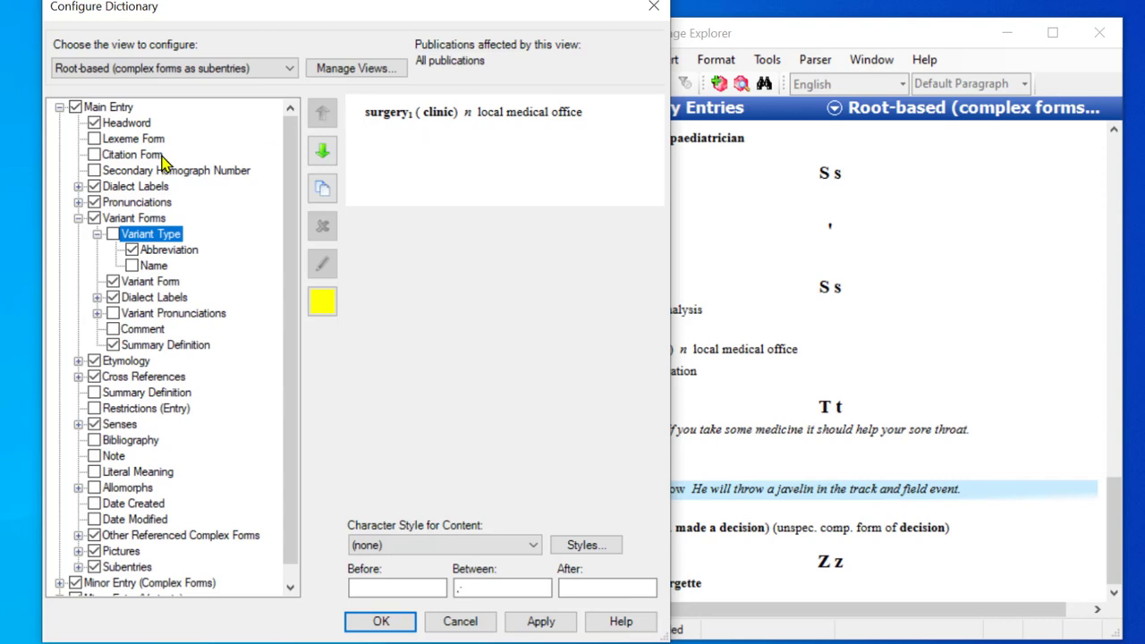
click(114, 235)
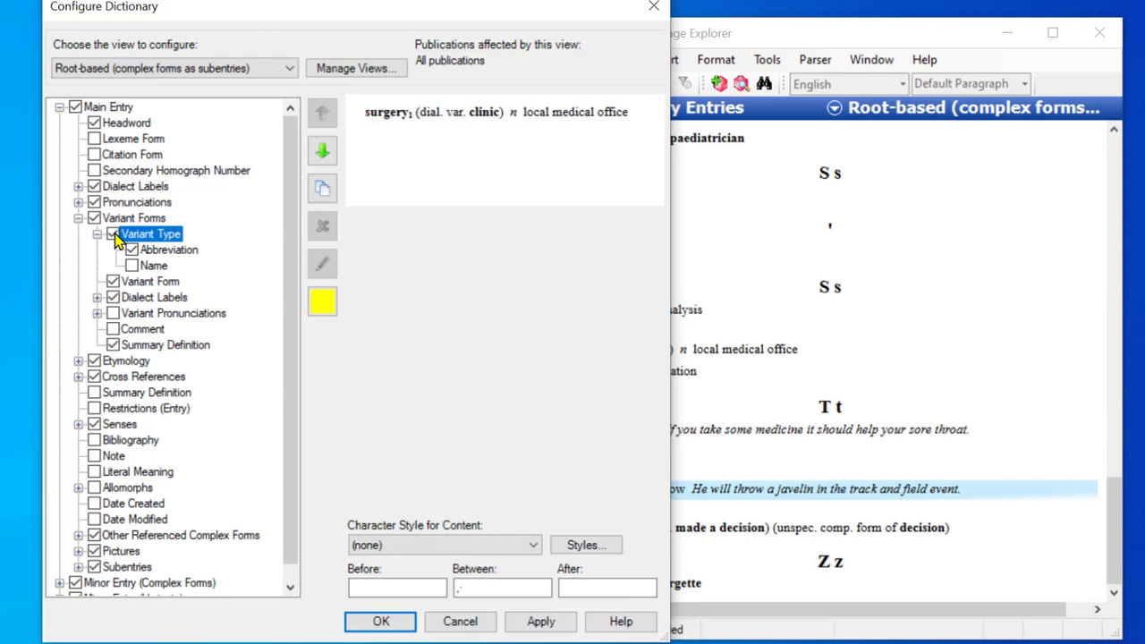
click(104, 220)
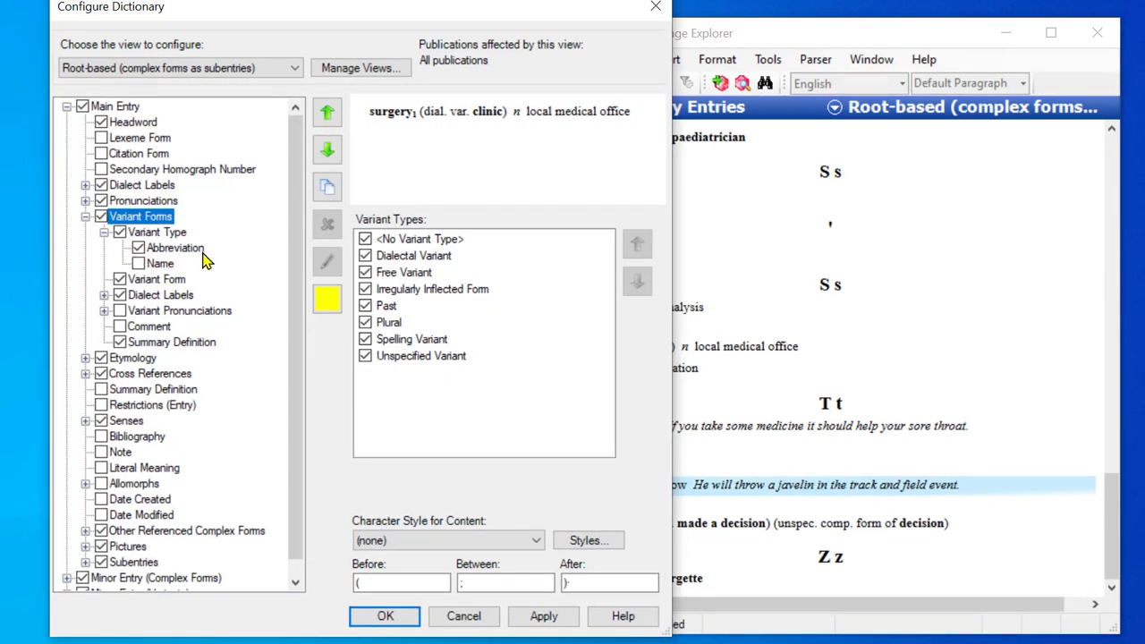
Try showing Variant Type by Name instead of Abbreviation and try excluding Variant Form under Variant Forms, restoring each setting
click(139, 250)
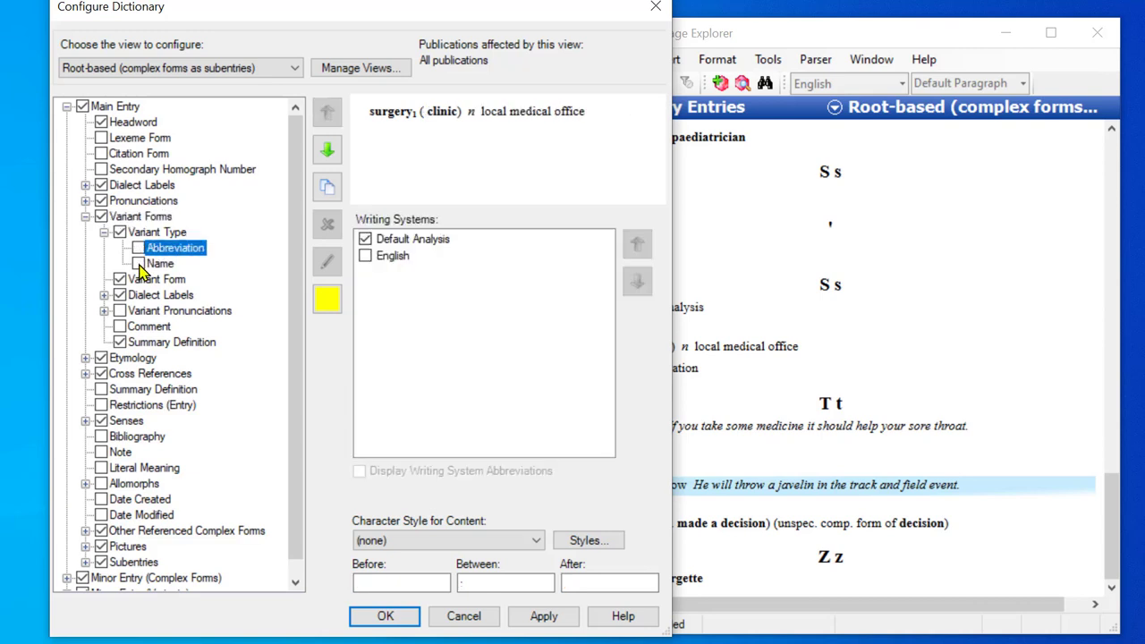
click(138, 264)
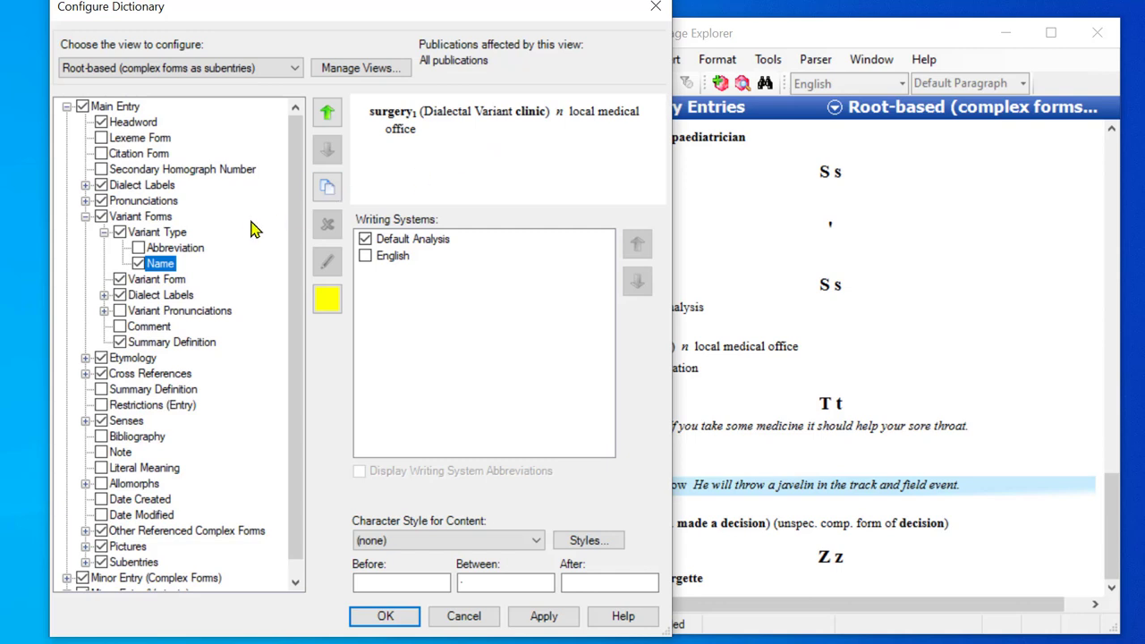
click(138, 264)
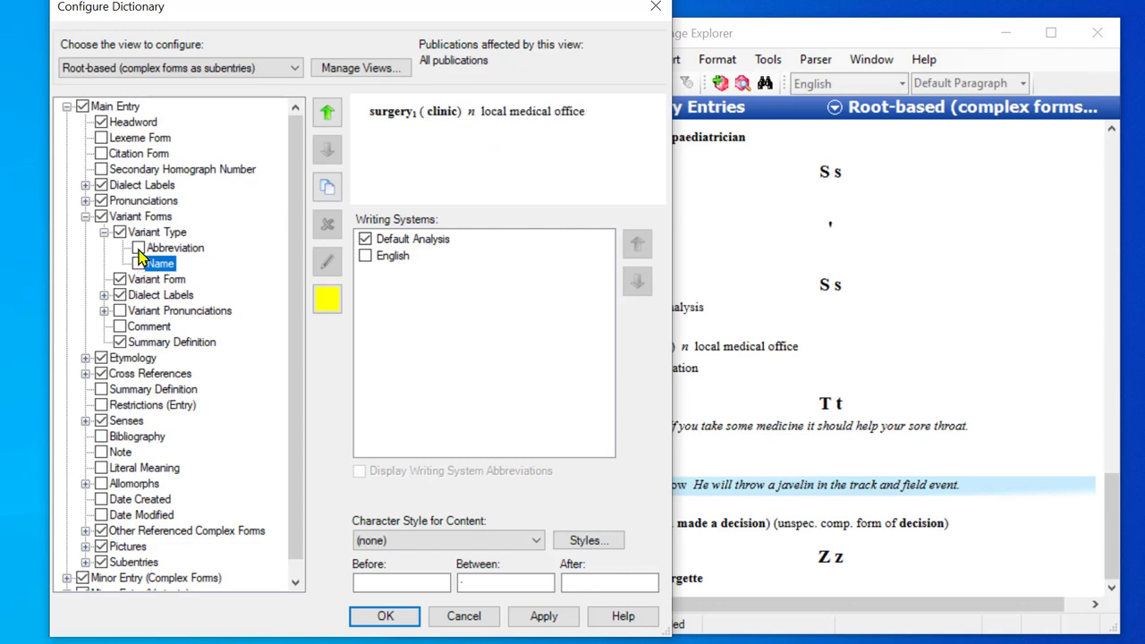
click(137, 249)
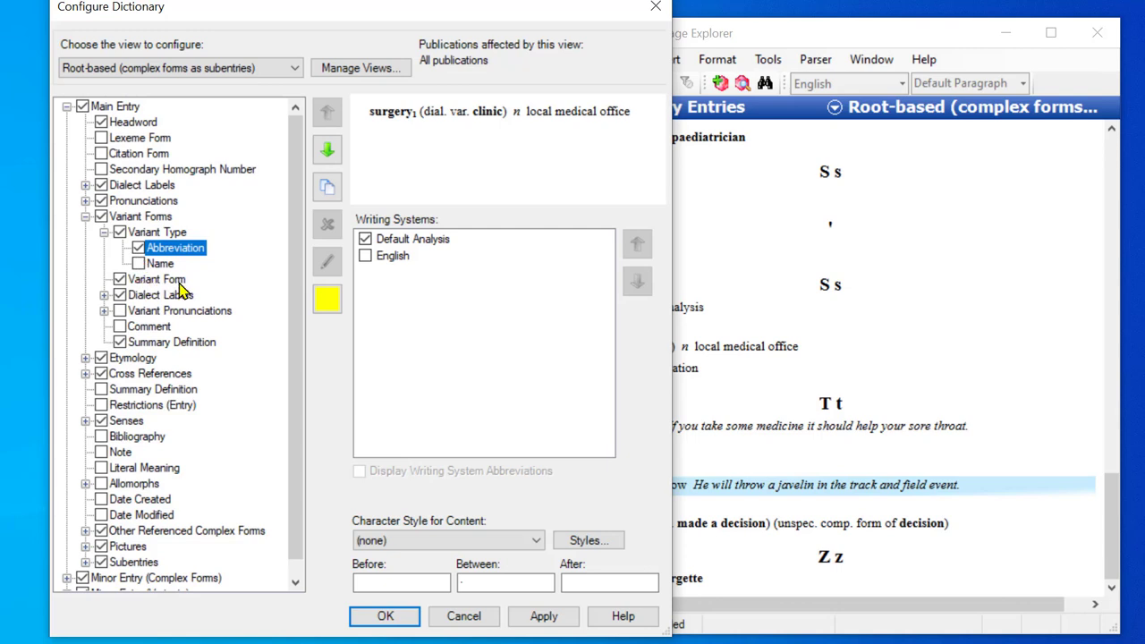
click(120, 280)
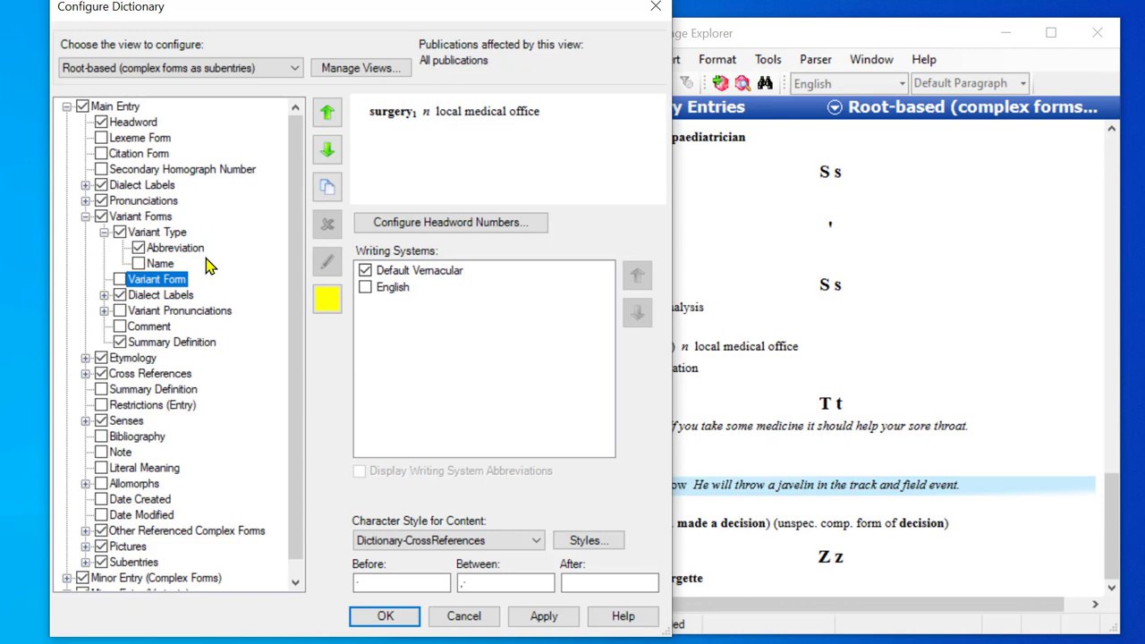
click(120, 280)
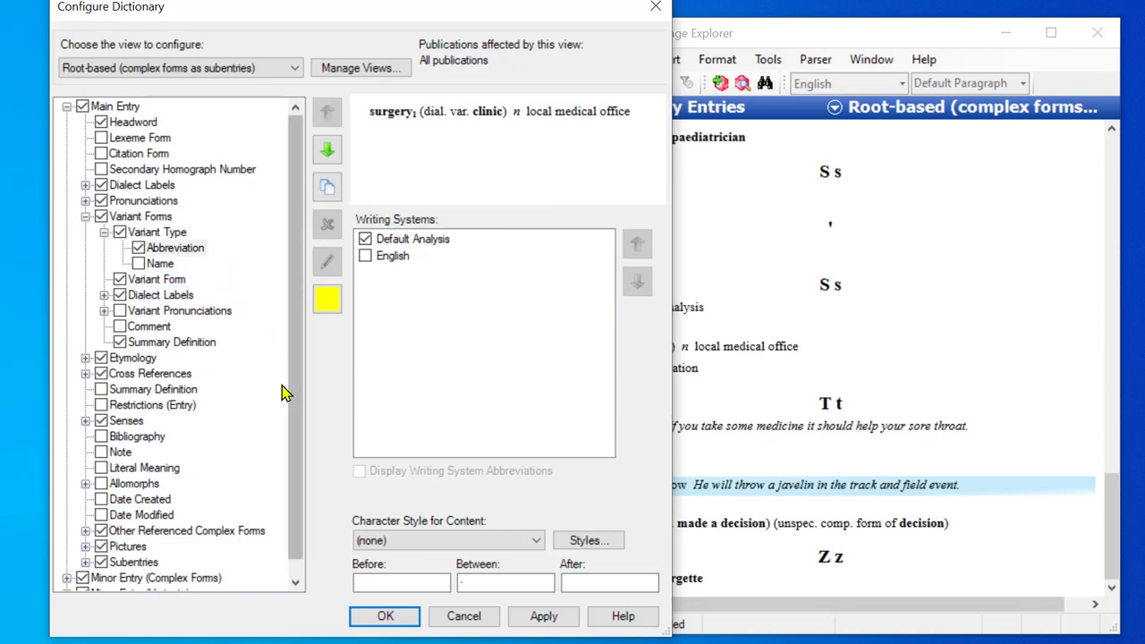
Include the Past variant type in Minor Entry (Variants) again and accept the configuration
drag(297, 534, 297, 550)
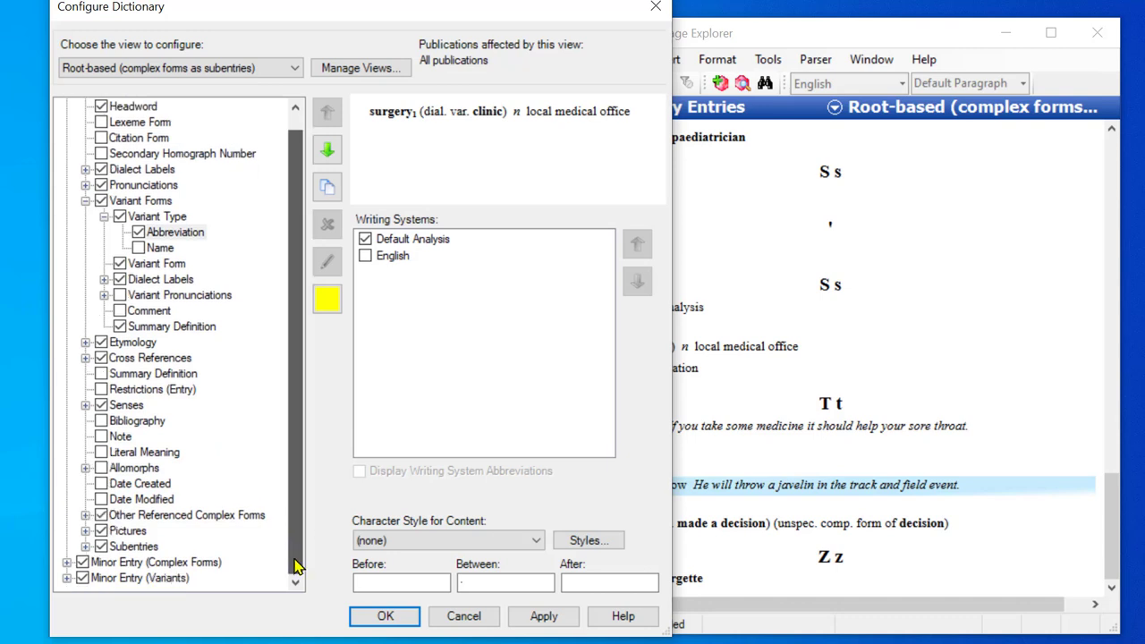
click(125, 581)
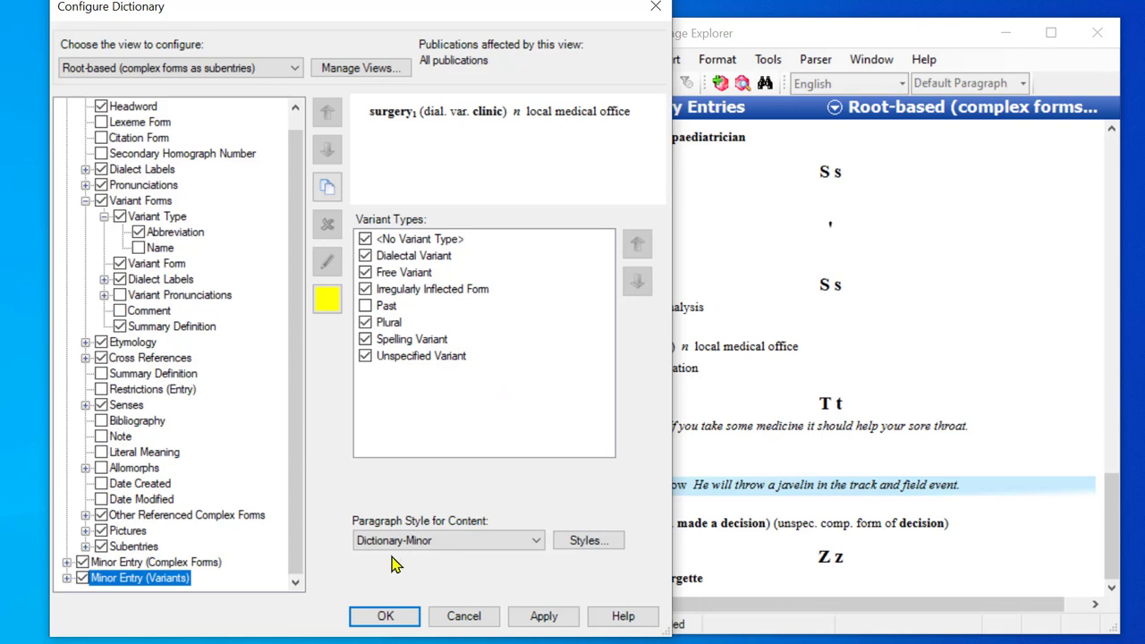
click(365, 306)
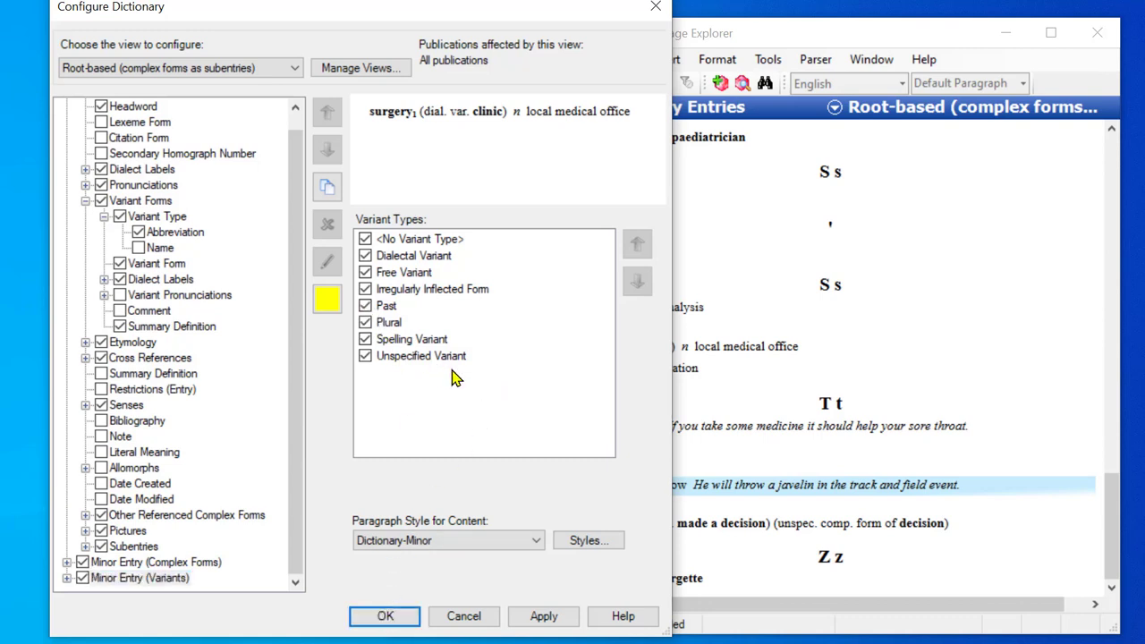
click(386, 617)
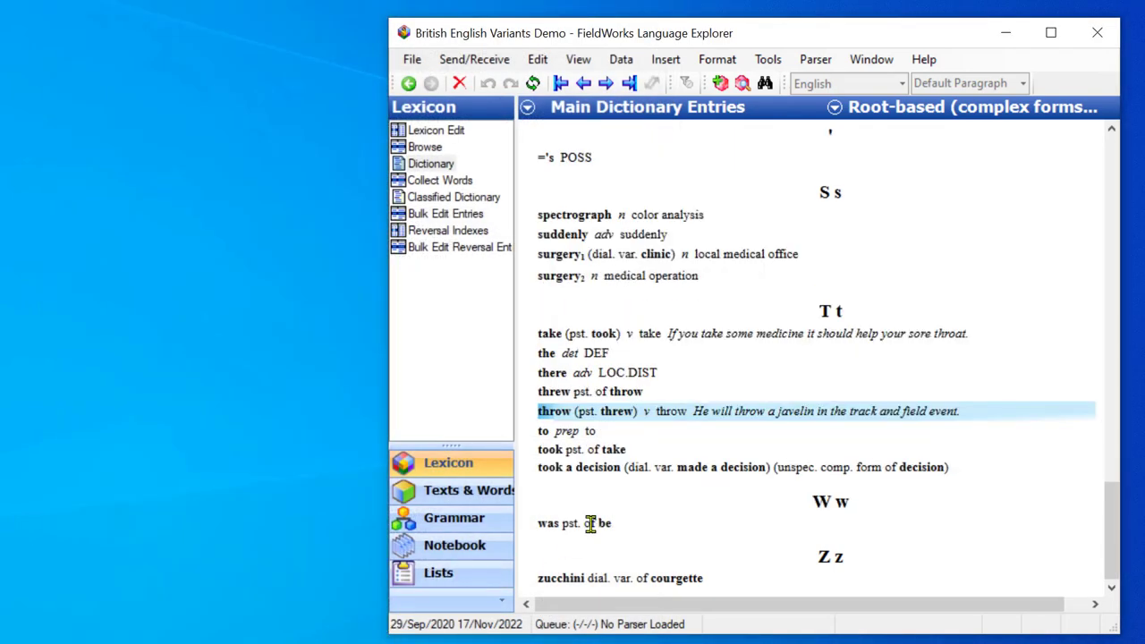
Select the threw entry and turn off its Show Minor Entry publication setting in Lexicon Edit
click(552, 395)
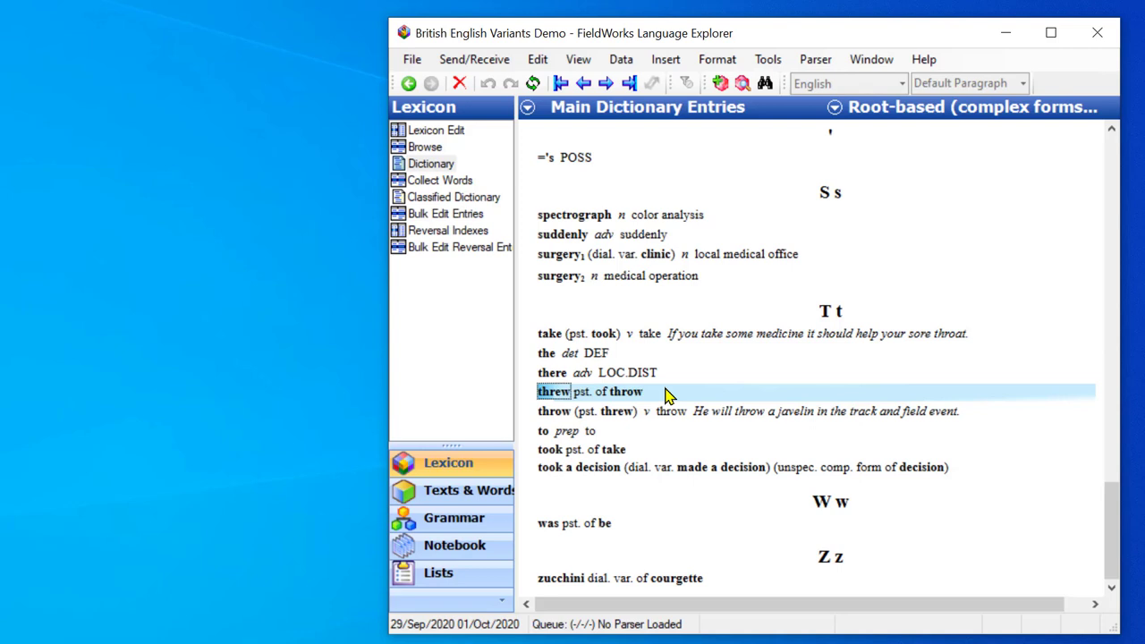
click(429, 135)
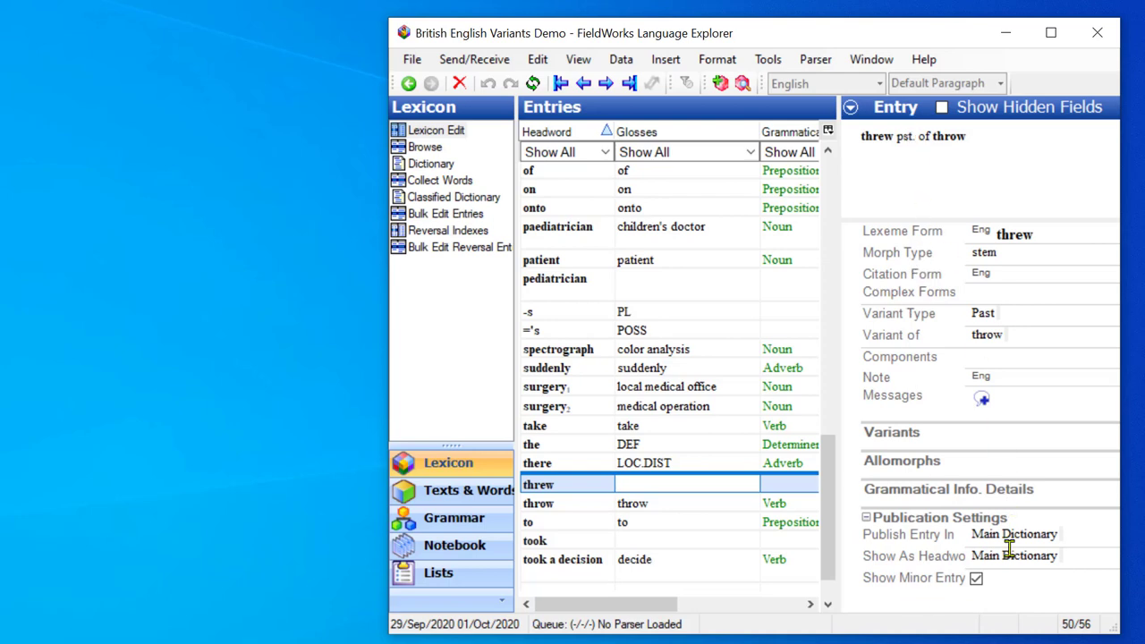
click(979, 583)
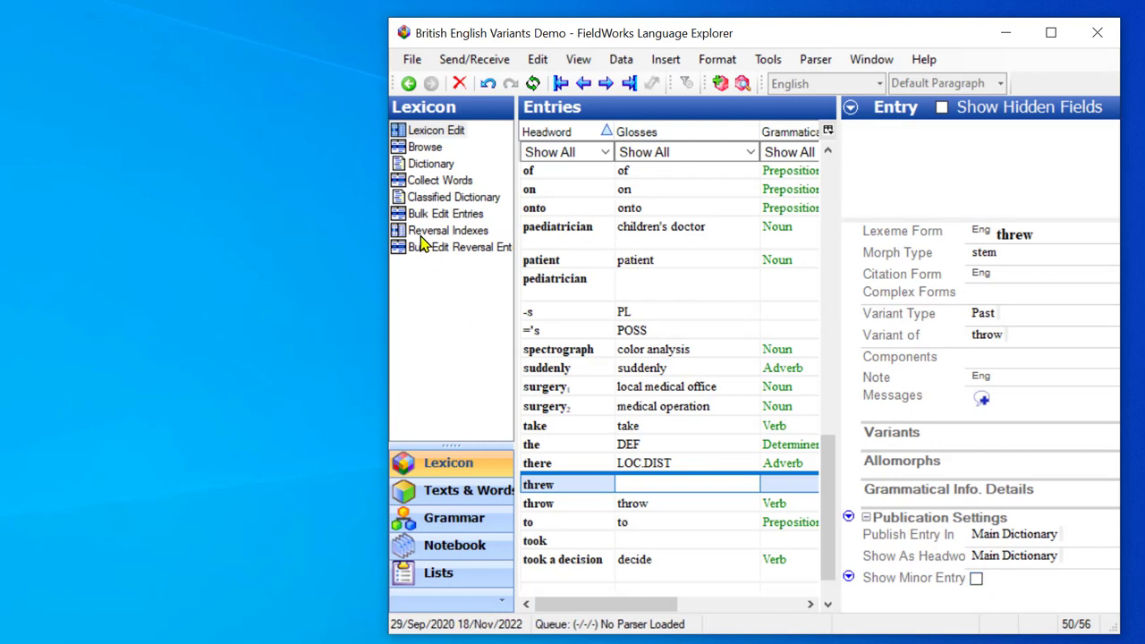
Check the T section of the Dictionary view for threw, both as a minor entry and within the throw entry
click(424, 168)
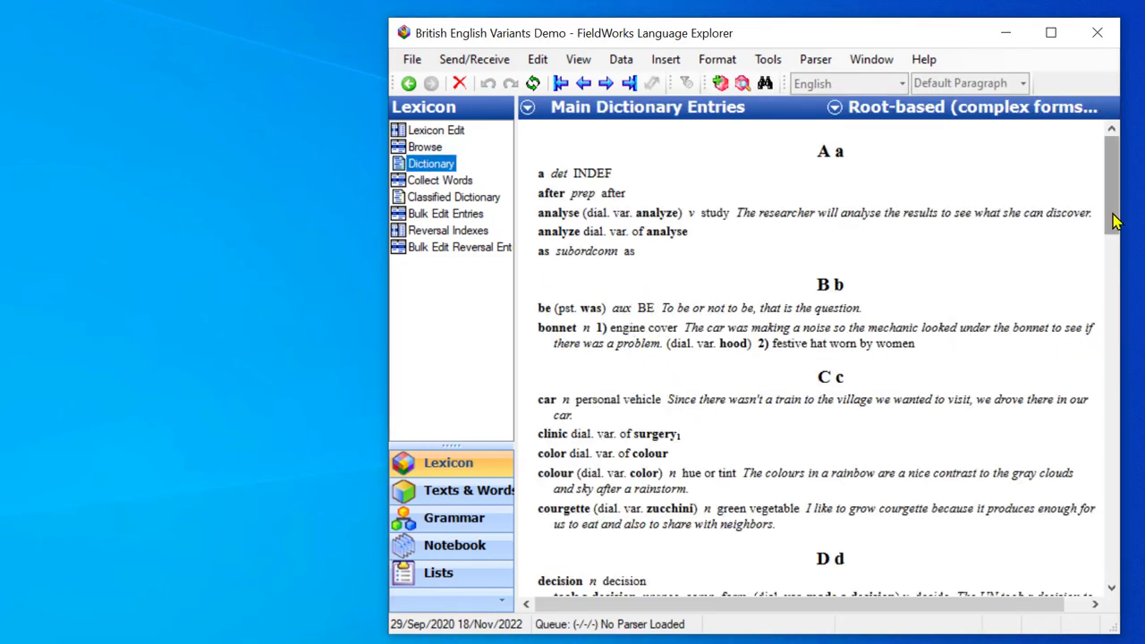
drag(1111, 216, 1110, 259)
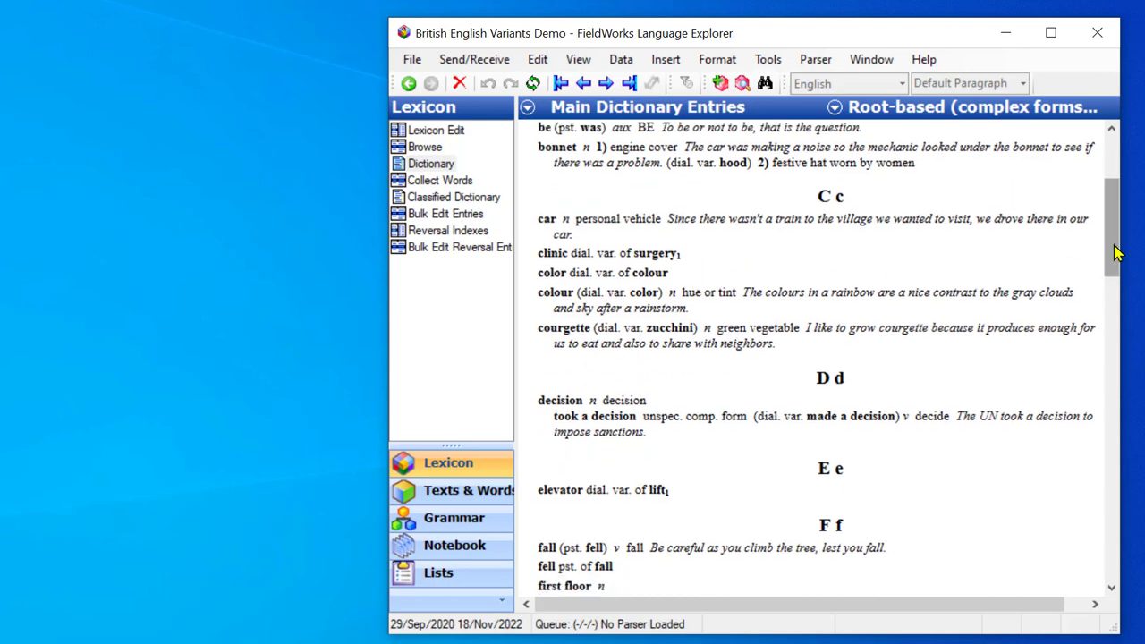
drag(1115, 253, 935, 549)
click(891, 537)
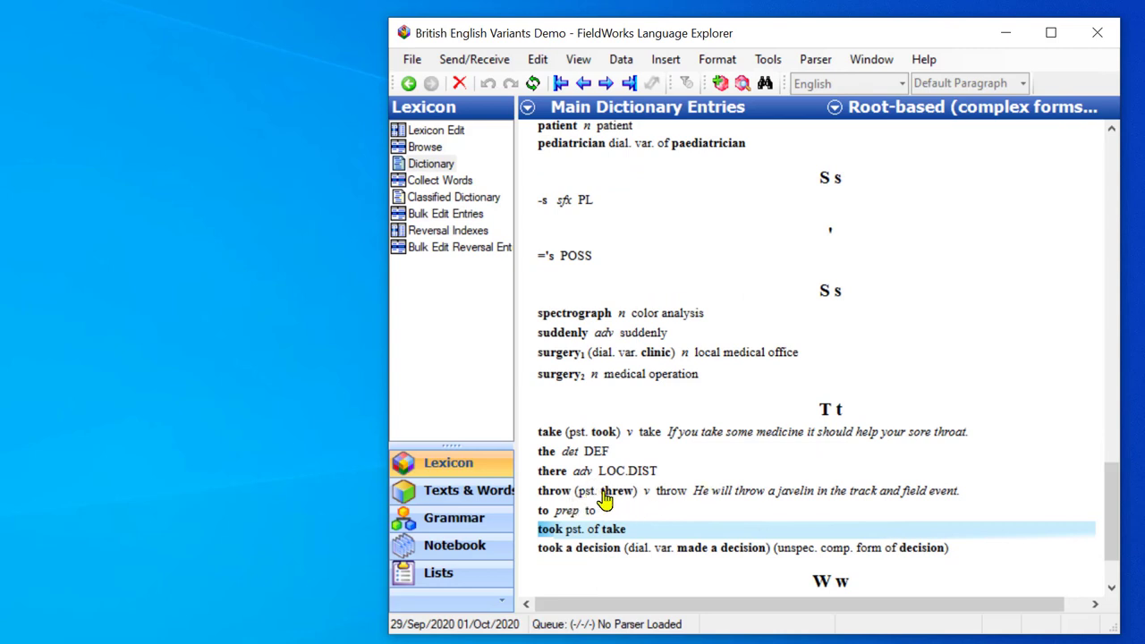
click(562, 499)
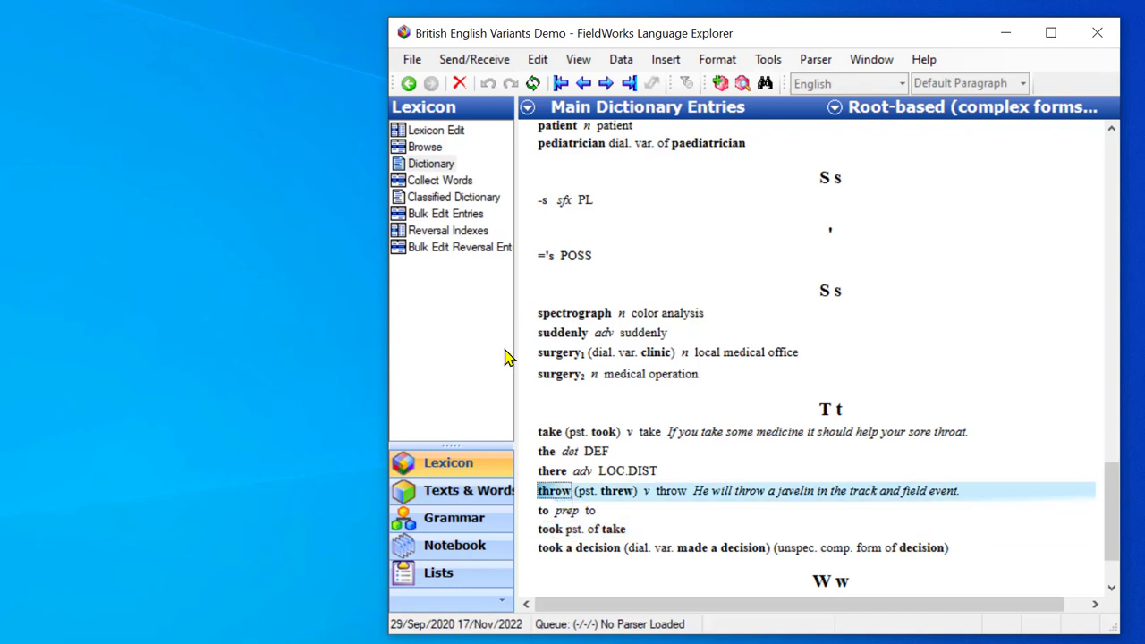
Turn Show Minor Entry back on for the threw entry in Lexicon Edit and view the explanation of its Publish Entry In field
click(432, 137)
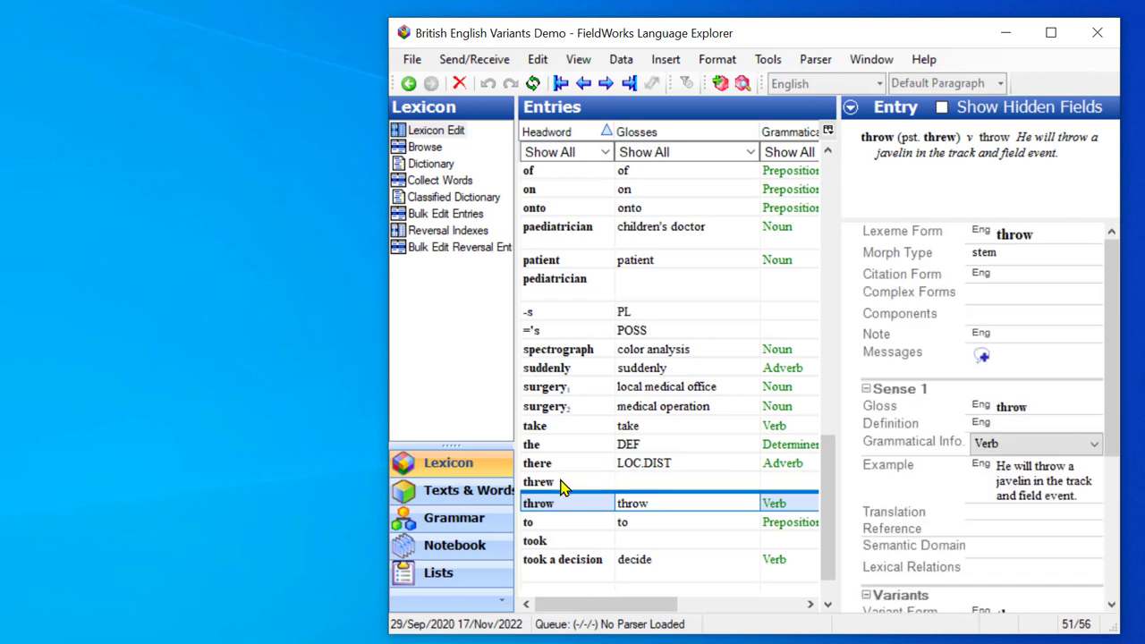
click(562, 484)
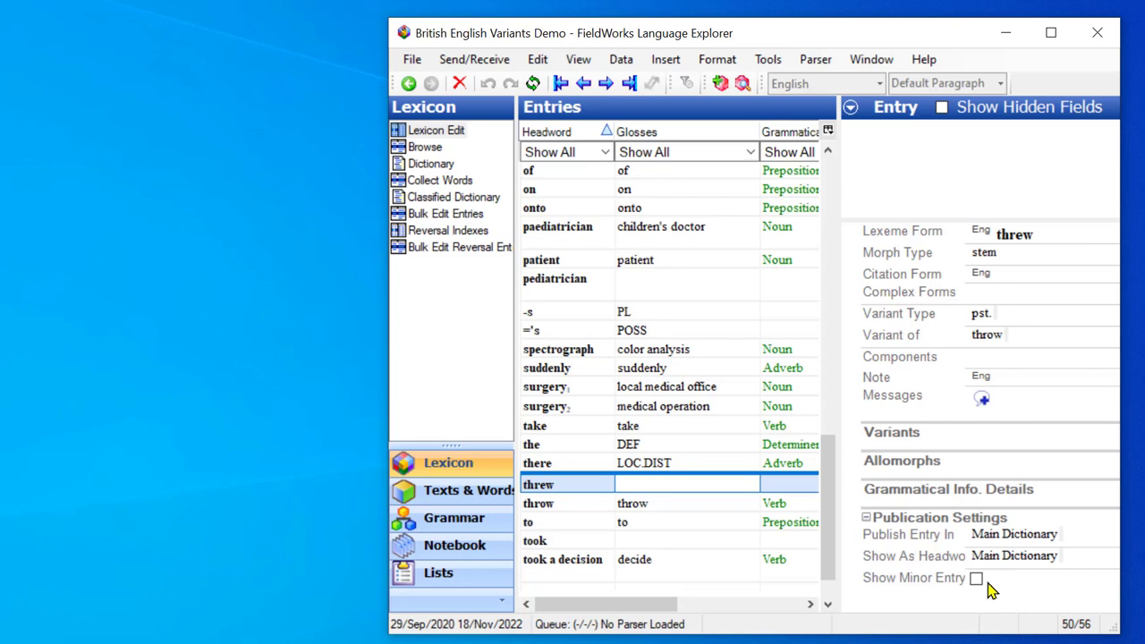
click(977, 581)
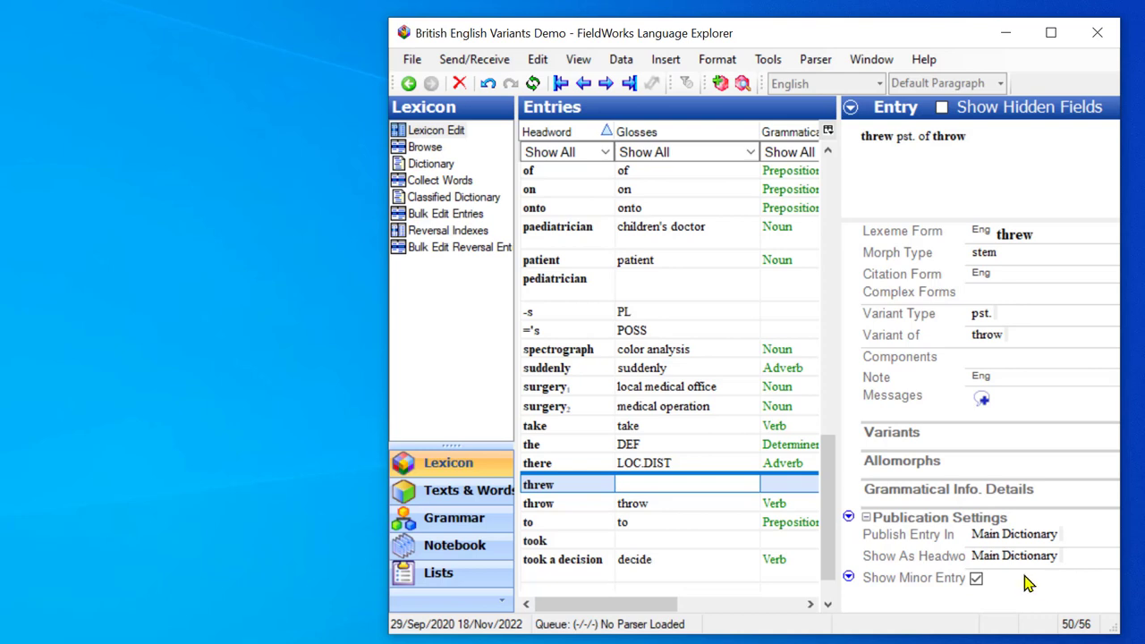
mouse_move(892, 544)
mouse_move(891, 533)
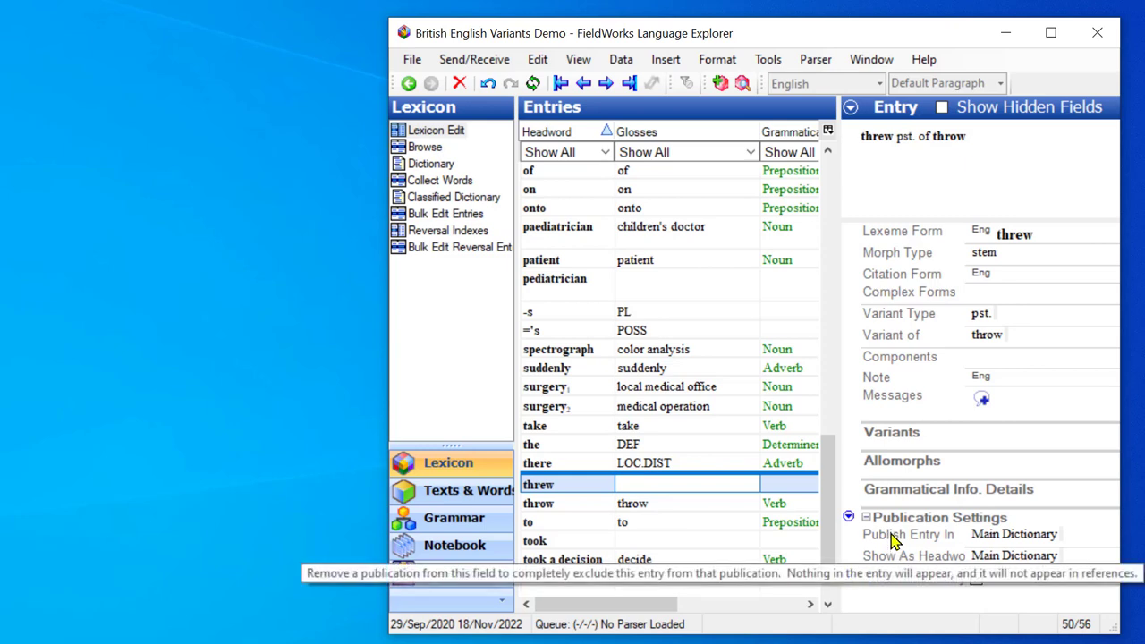